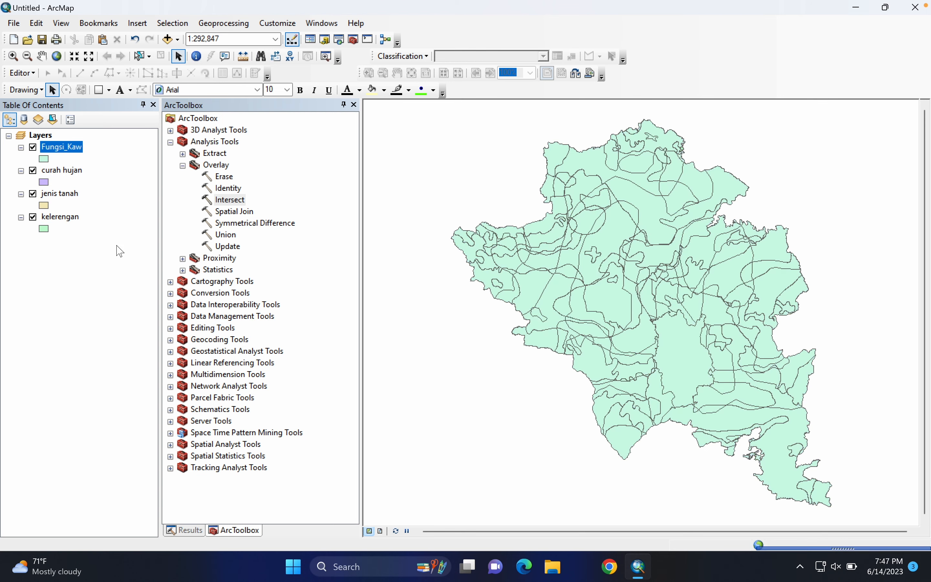
# - Open the attribute table of the Fungsi_Kaw layer
pyautogui.rightClick(71, 150)
pyautogui.click(115, 182)
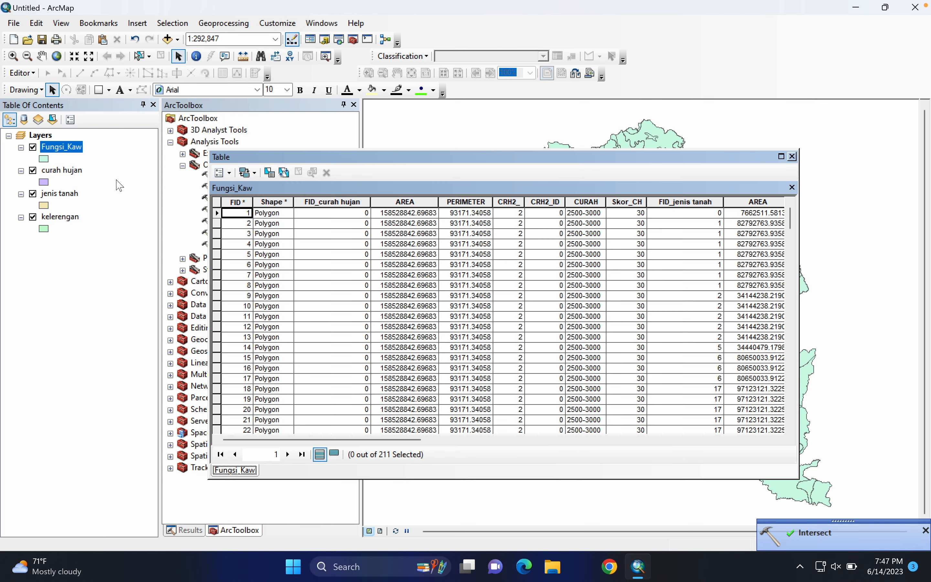
pyautogui.hscroll(10, 510, 331)
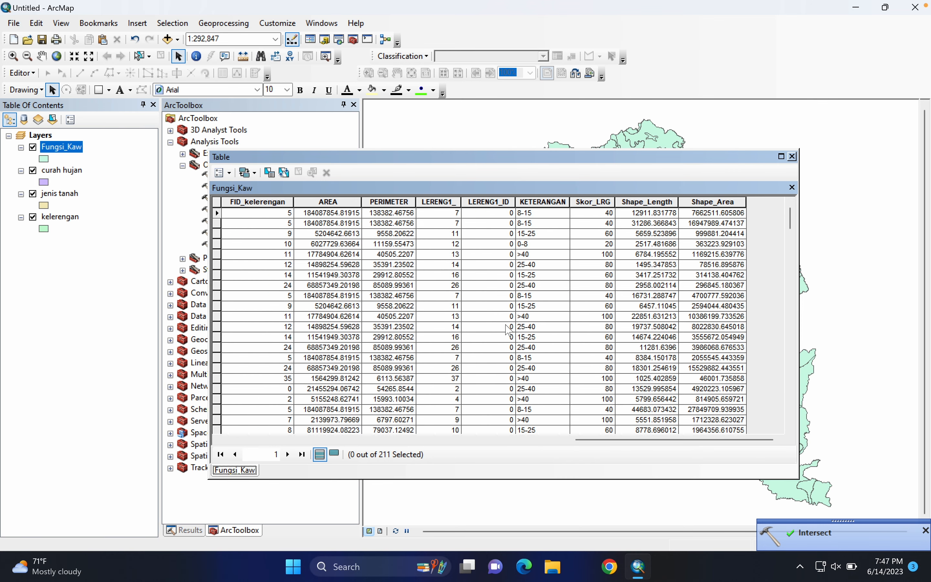
# - Add a short integer field named TOT_SKOR to the Fungsi_Kaw attribute table
pyautogui.click(222, 172)
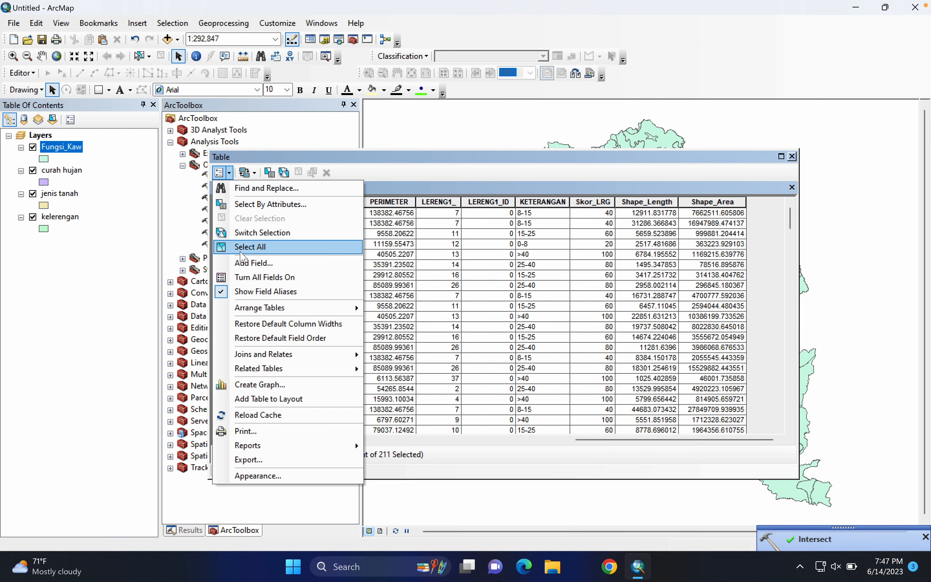
pyautogui.click(246, 264)
pyautogui.write('To')
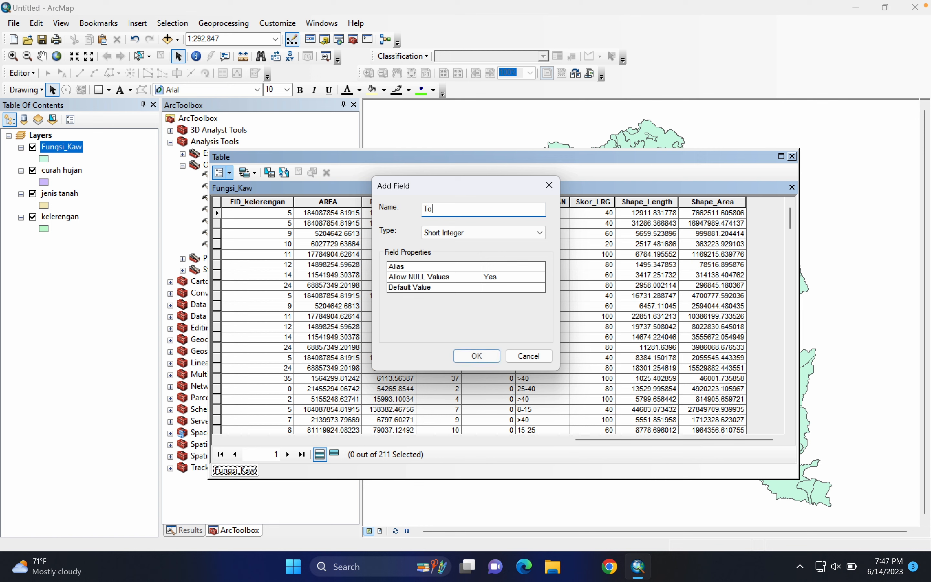
pyautogui.write('t_SKOR')
pyautogui.click(468, 357)
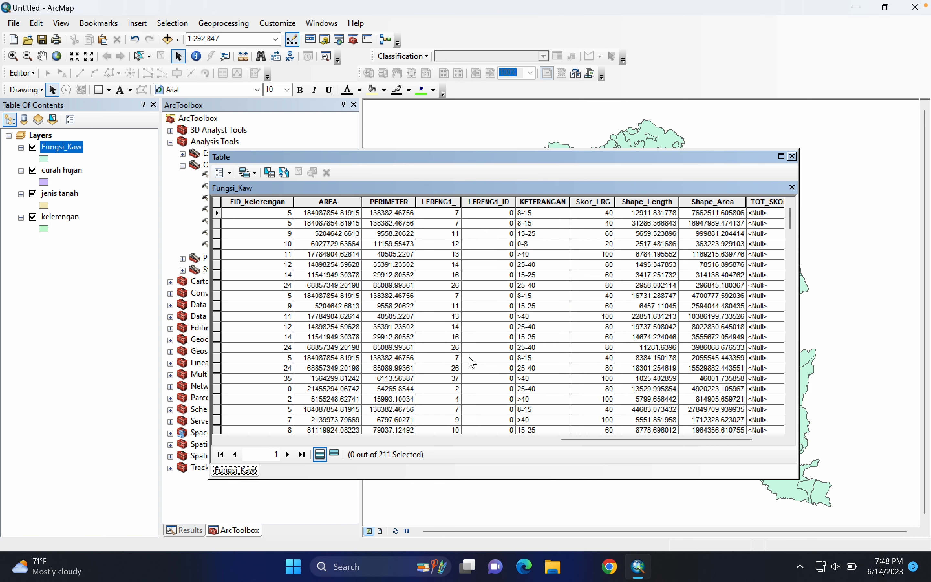
# - Examine the Skor_CH, Skor_JT and Skor_LRG score columns and the TOT_SKOR field in the Fungsi_Kaw table
pyautogui.hscroll(2, 612, 356)
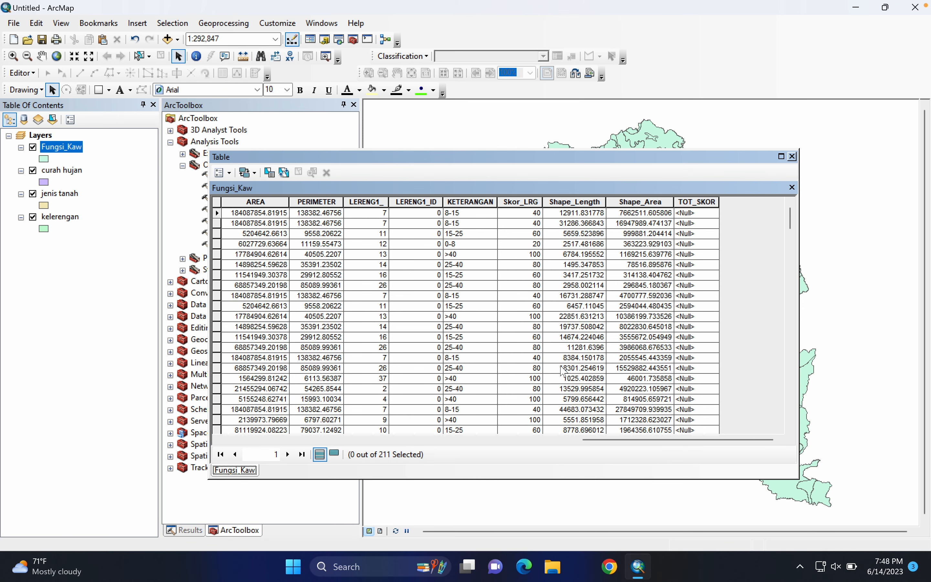
pyautogui.hscroll(-5, 564, 371)
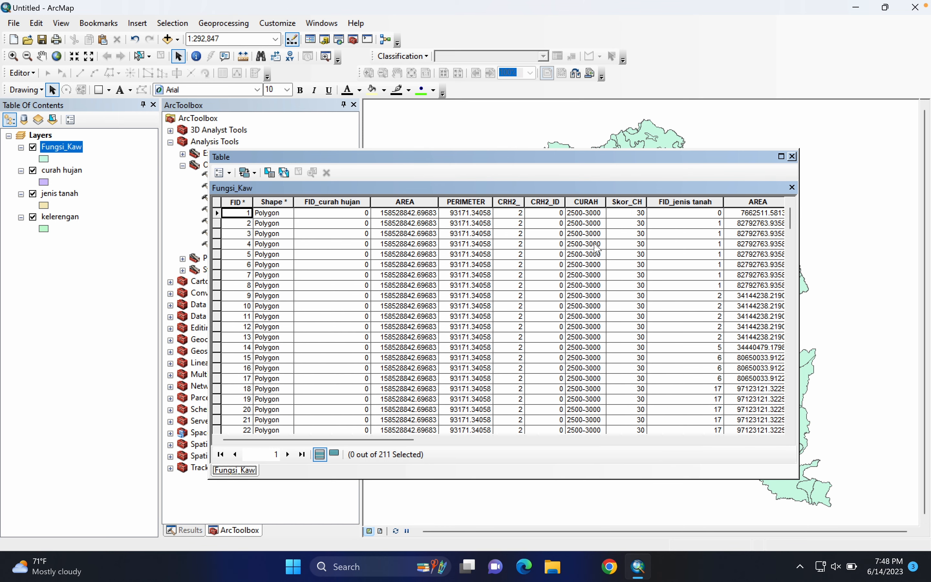
pyautogui.click(632, 202)
pyautogui.hscroll(4, 652, 281)
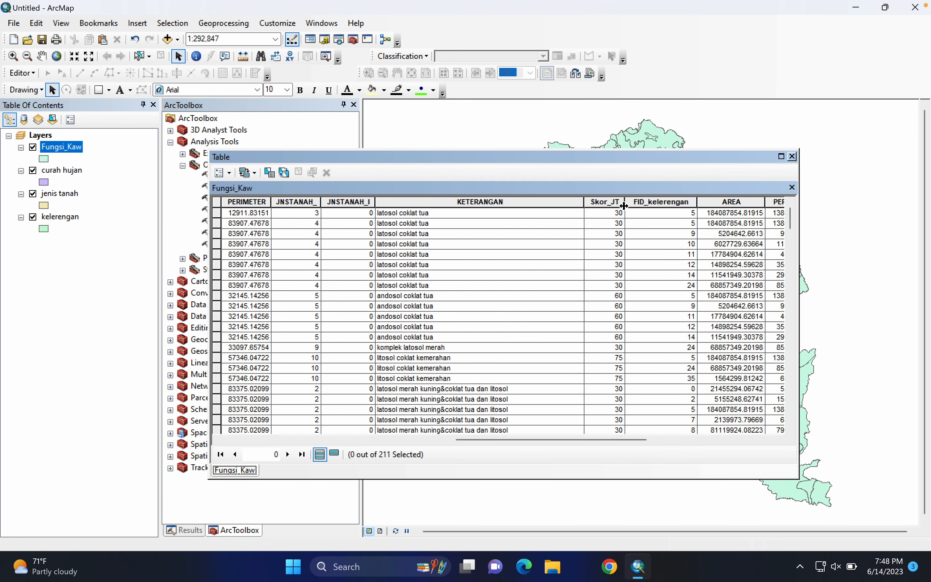
pyautogui.click(611, 200)
pyautogui.hscroll(5, 652, 267)
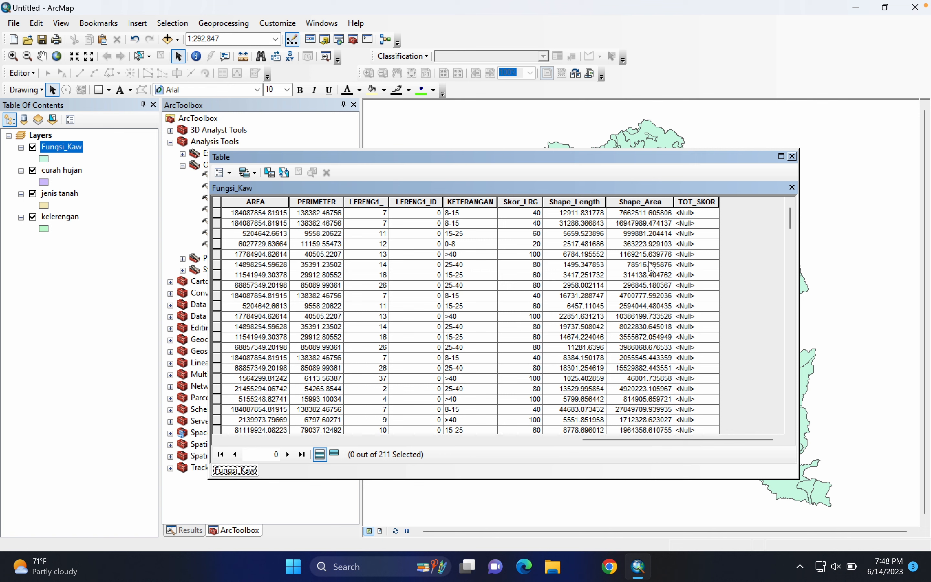
pyautogui.click(504, 201)
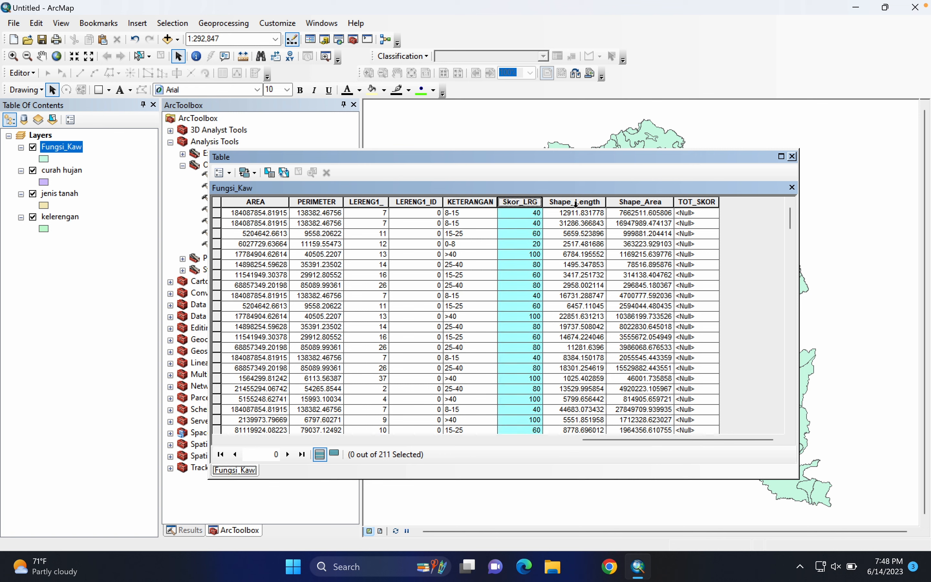
# - Calculate the TOT_SKOR field with the Field Calculator as [Skor_CH] + [Skor_JT] + [Skor_LRG], outside an edit session
pyautogui.click(690, 200)
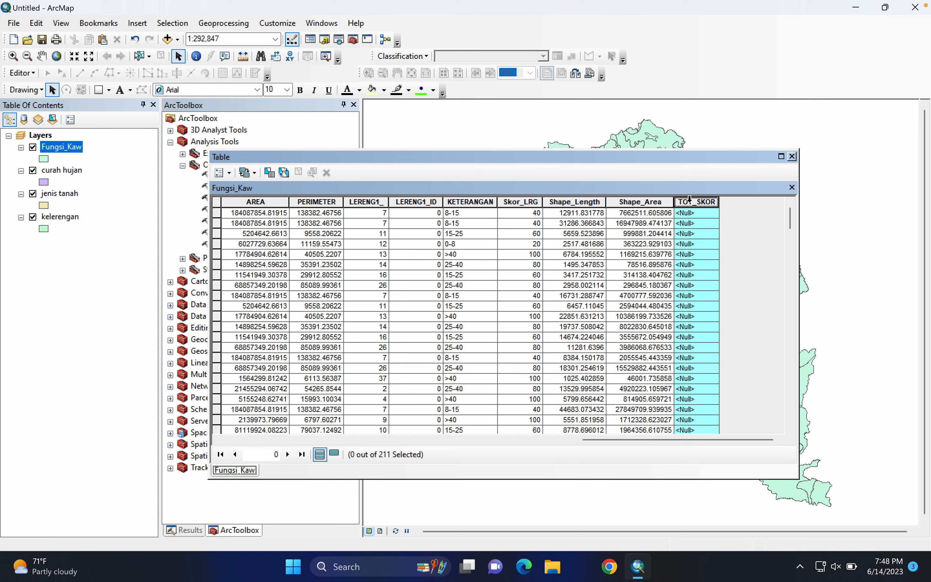
pyautogui.rightClick(690, 200)
pyautogui.click(716, 281)
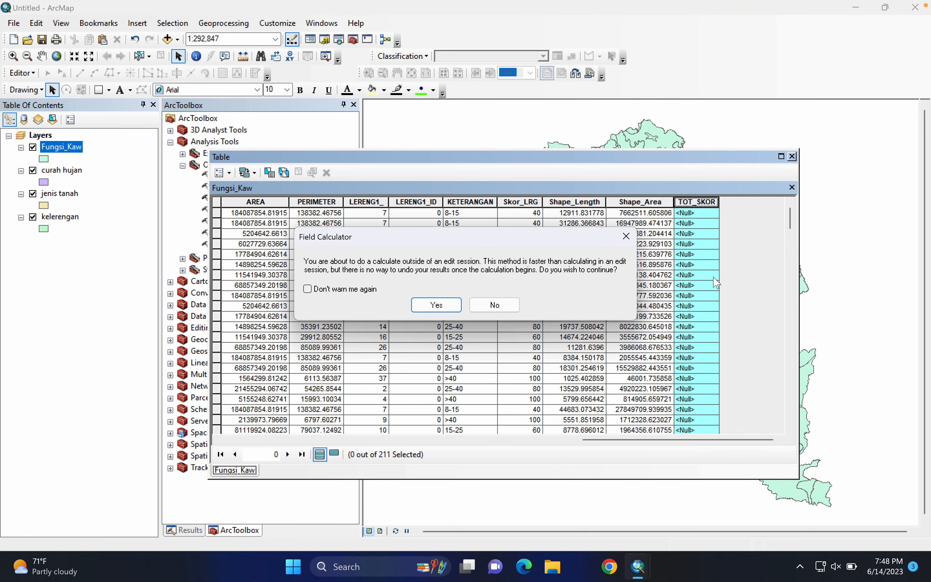
pyautogui.click(438, 305)
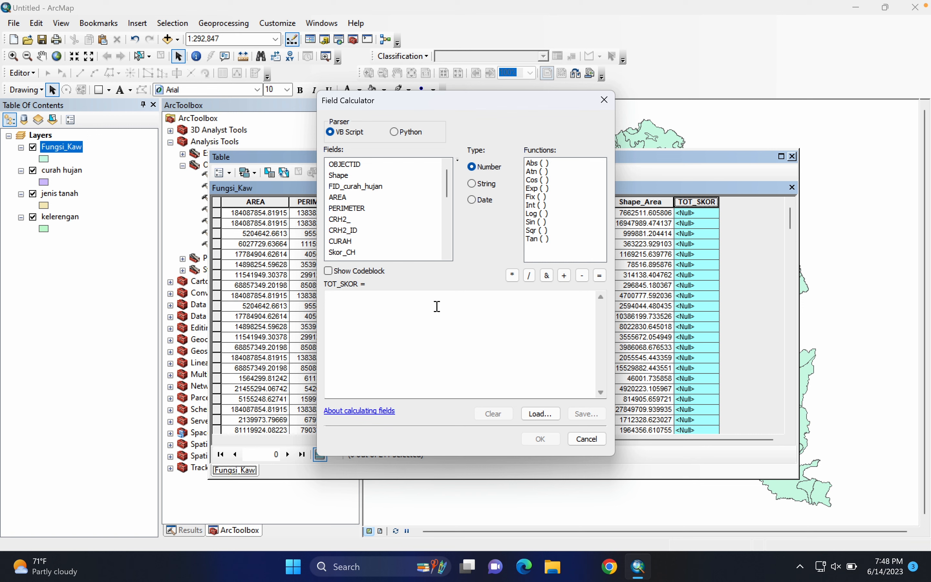
pyautogui.doubleClick(343, 253)
pyautogui.click(564, 275)
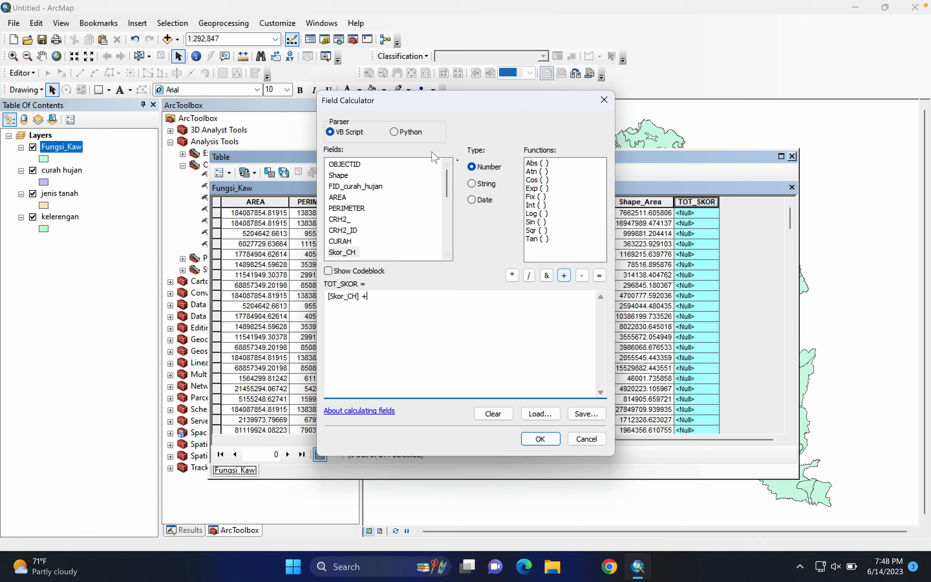
pyautogui.moveTo(449, 184); pyautogui.dragTo(451, 201)
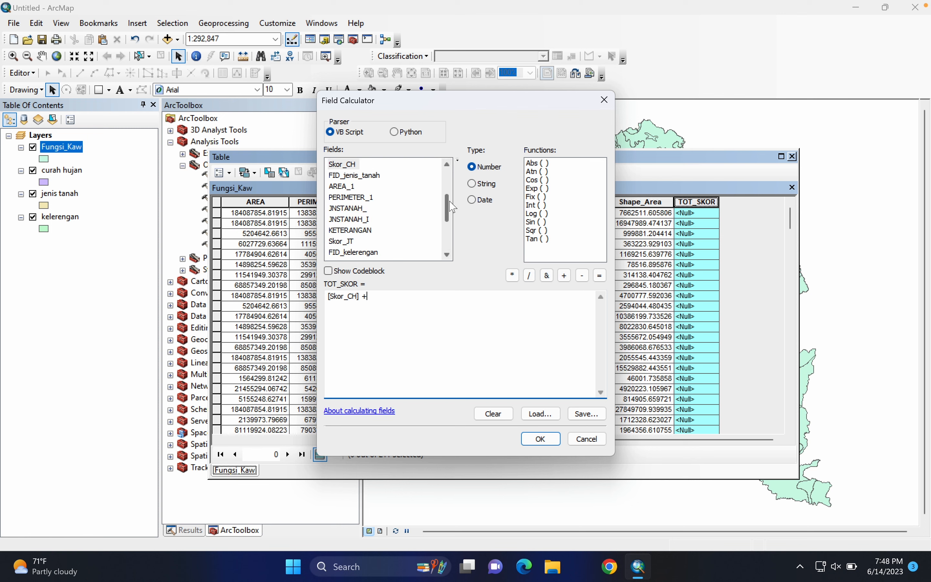
pyautogui.doubleClick(354, 241)
pyautogui.click(565, 276)
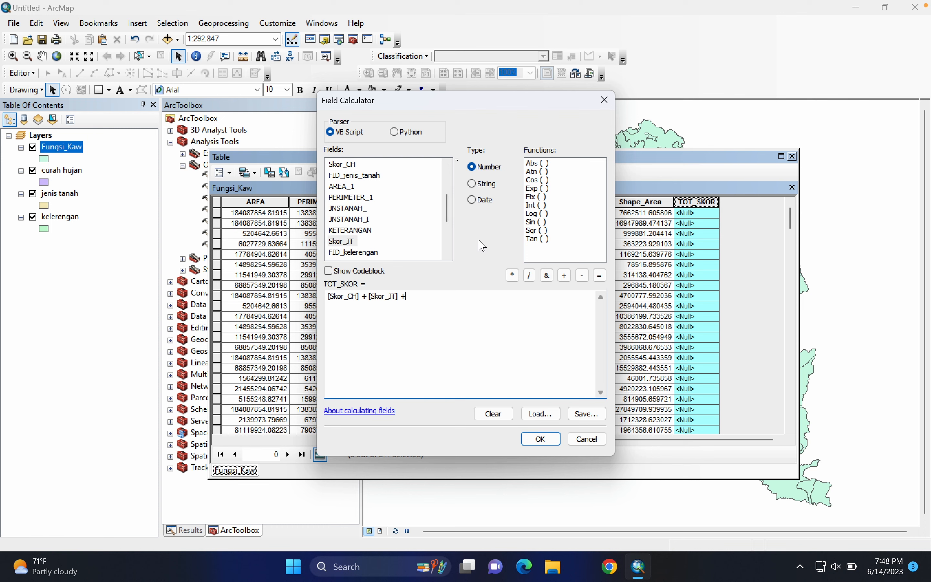
pyautogui.moveTo(450, 218); pyautogui.dragTo(452, 250)
pyautogui.doubleClick(345, 219)
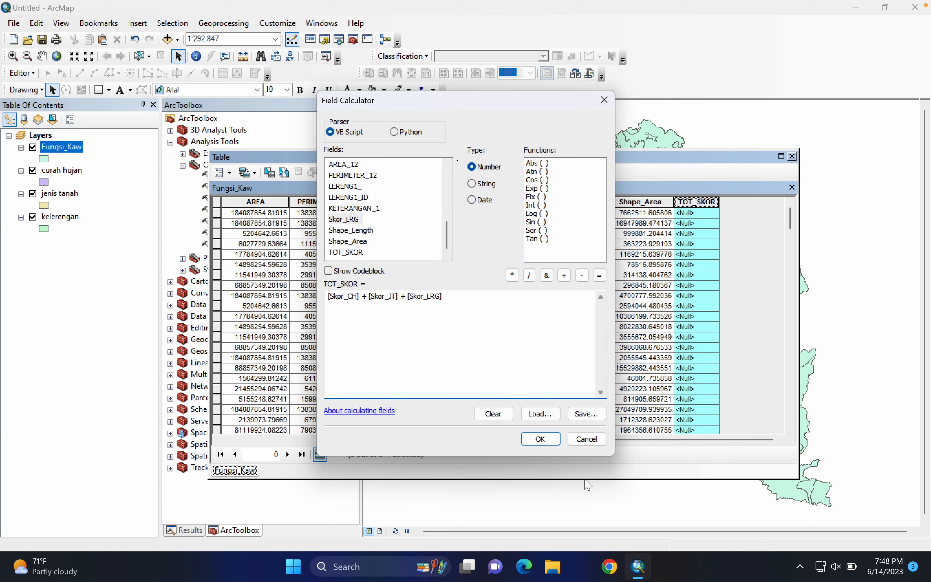
pyautogui.click(542, 441)
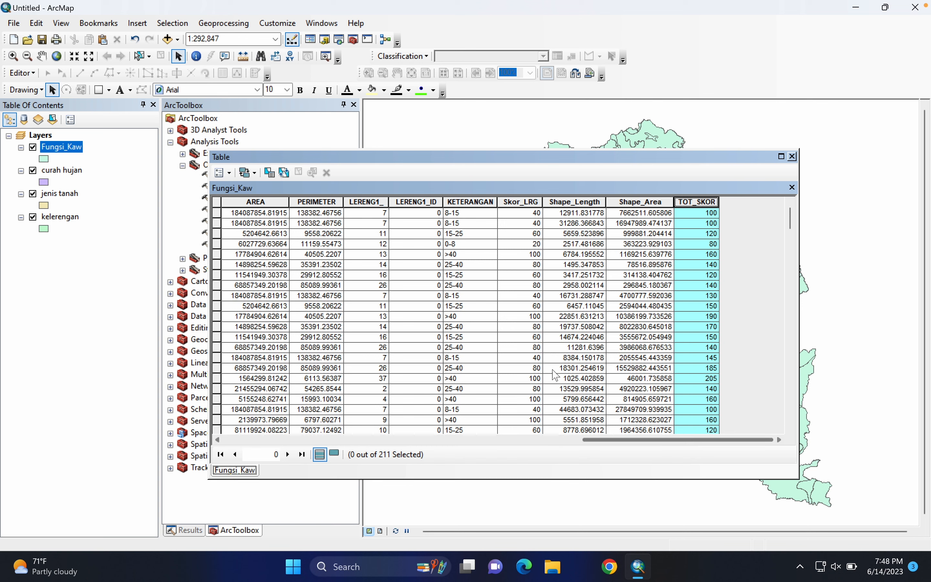
# - Add a text field named FUNGSI_KAW with a length of 20 to the Fungsi_Kaw table
pyautogui.scroll(-1, 709, 347)
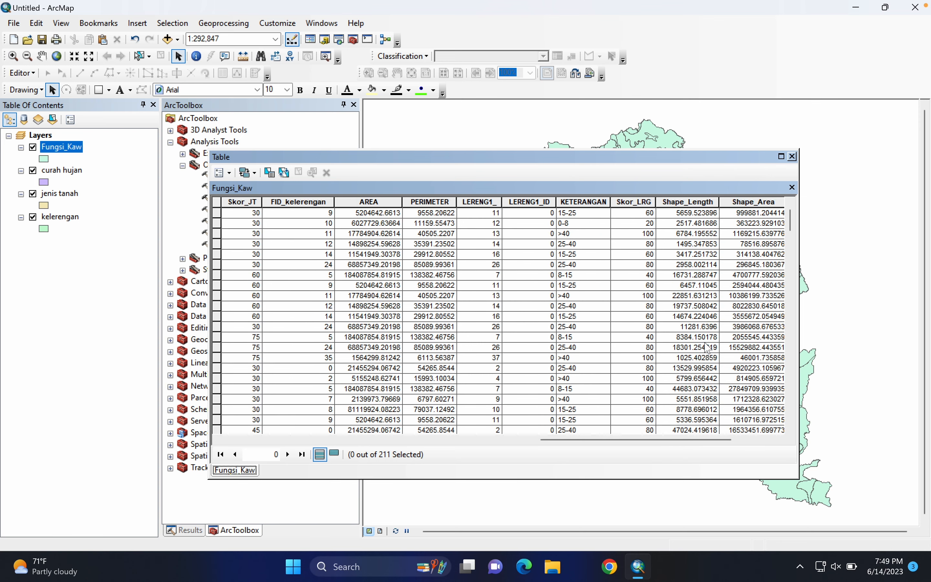
pyautogui.scroll(-15, 709, 348)
pyautogui.scroll(-20, 709, 348)
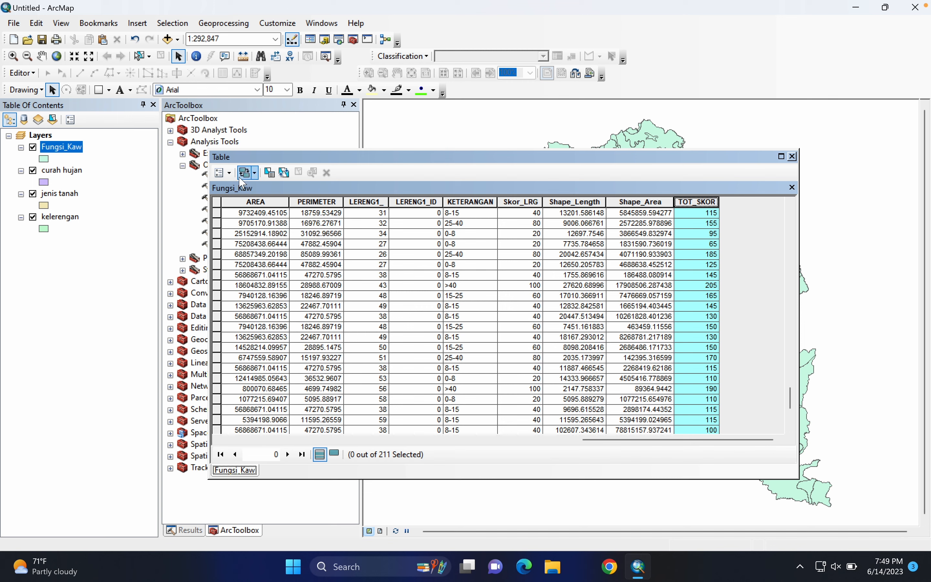
pyautogui.click(223, 172)
pyautogui.click(253, 263)
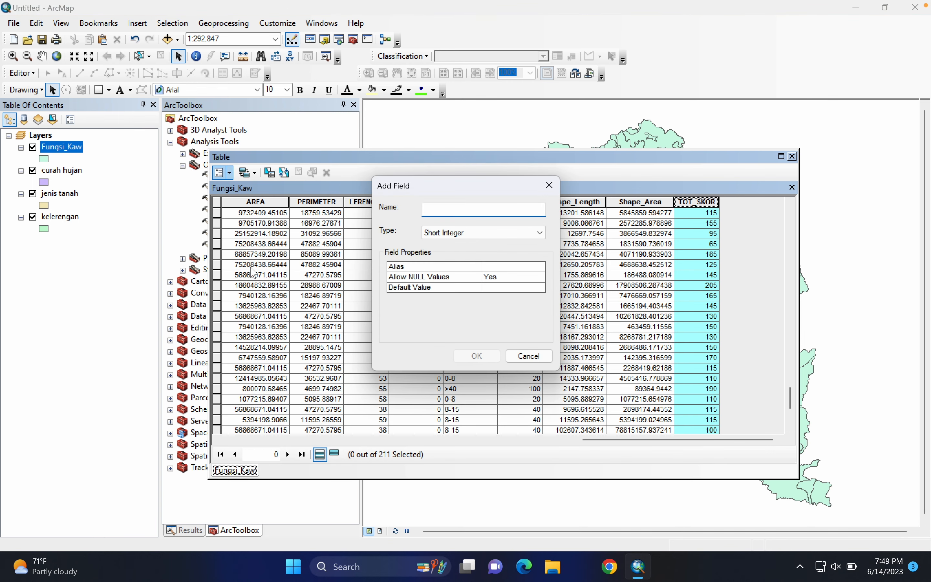
pyautogui.write('FUNGSI_KAW')
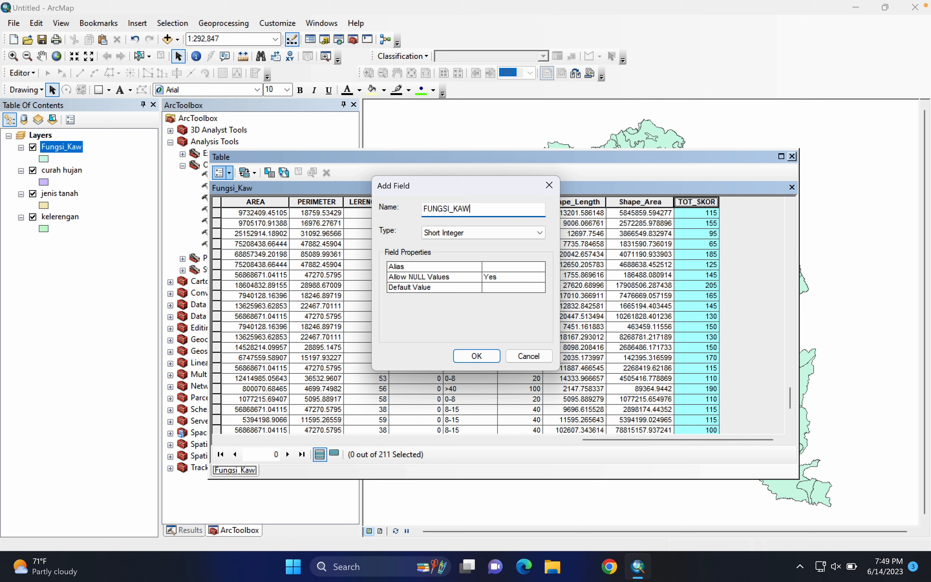
pyautogui.click(541, 234)
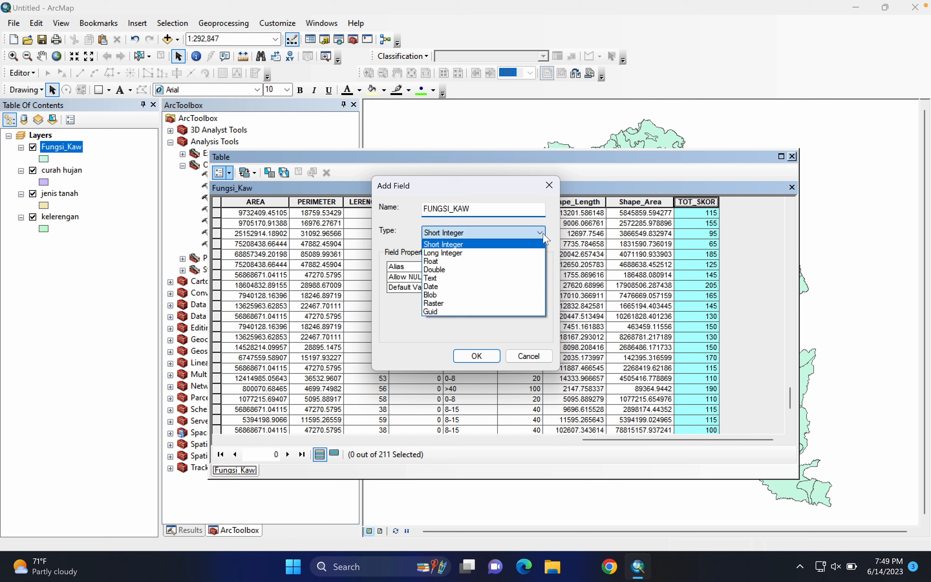
pyautogui.click(451, 279)
pyautogui.click(500, 299)
pyautogui.write('20')
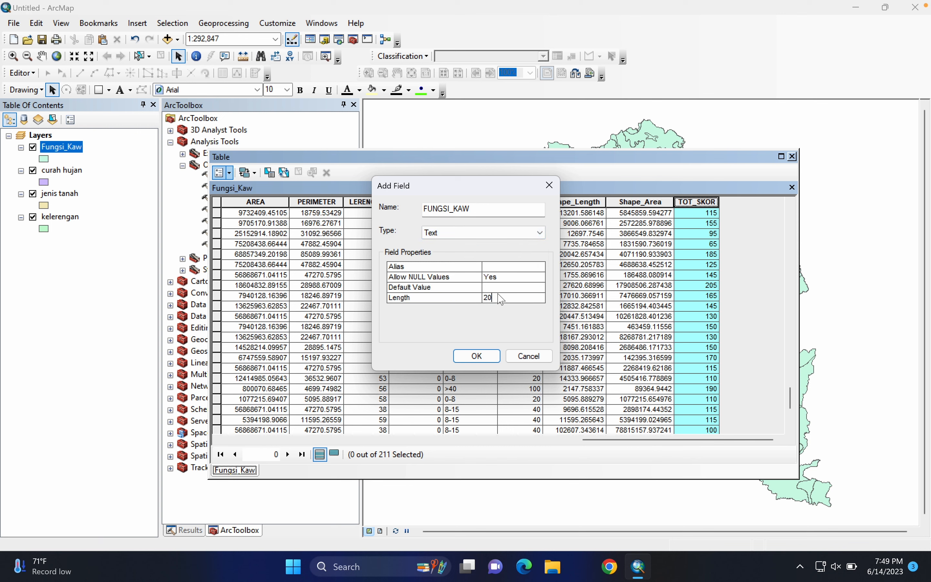
pyautogui.click(482, 359)
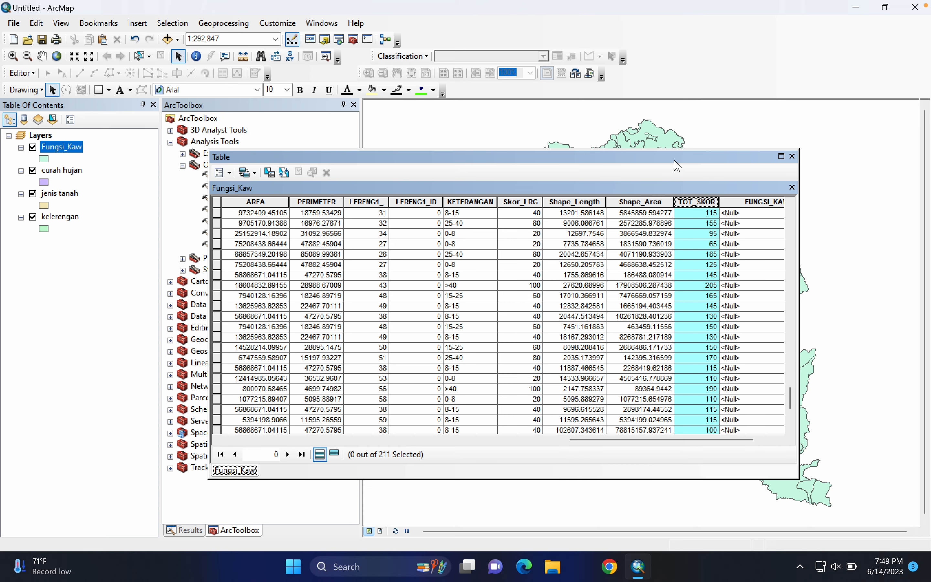
# - Reposition and enlarge the attribute table window, and sort the records by TOT_SKOR in ascending order
pyautogui.moveTo(678, 166); pyautogui.dragTo(585, 81)
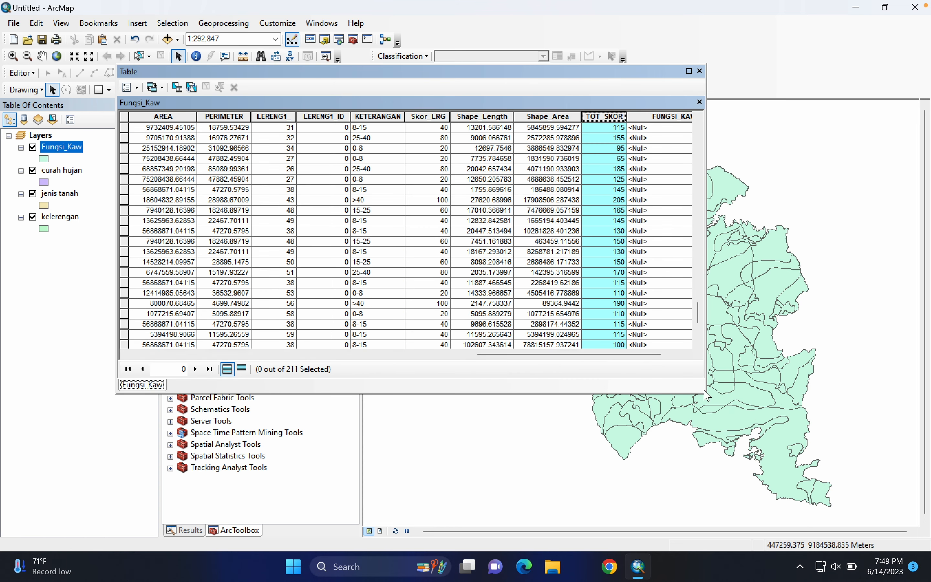
pyautogui.moveTo(706, 392); pyautogui.dragTo(787, 513)
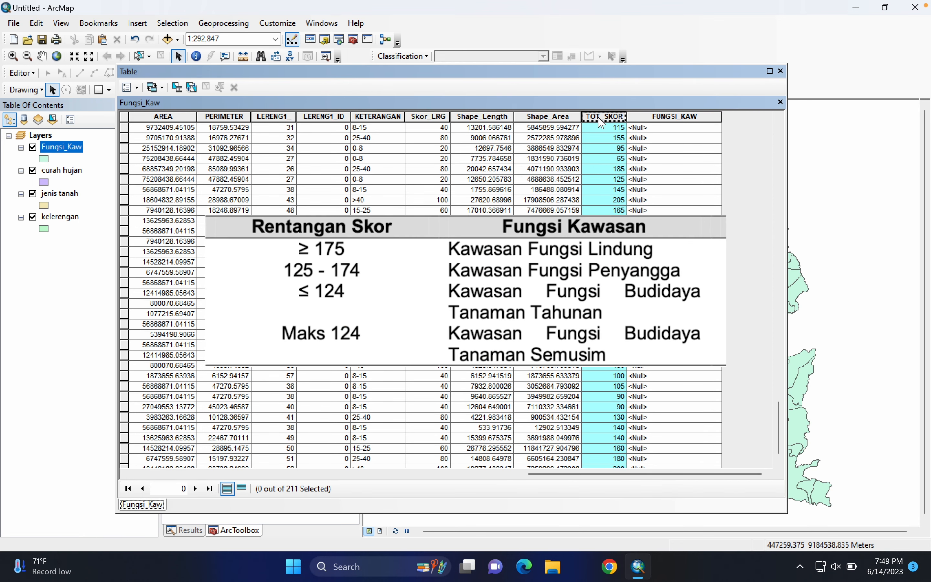
pyautogui.rightClick(605, 116)
pyautogui.click(606, 127)
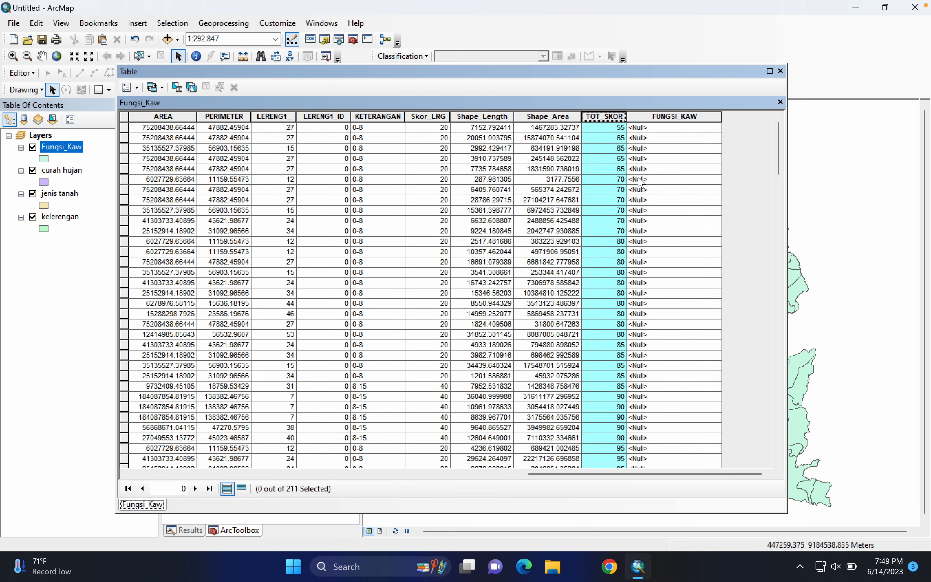
# - Select the Fungsi_Kaw features by attributes, as a new selection, with the expression TOT_SKOR <= 124
pyautogui.click(172, 23)
pyautogui.click(208, 37)
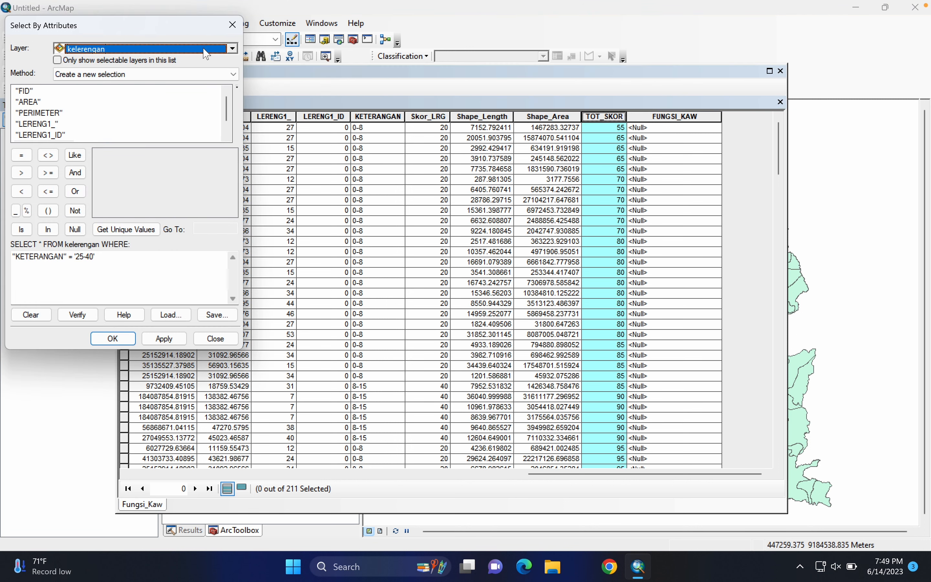
pyautogui.click(232, 48)
pyautogui.click(117, 64)
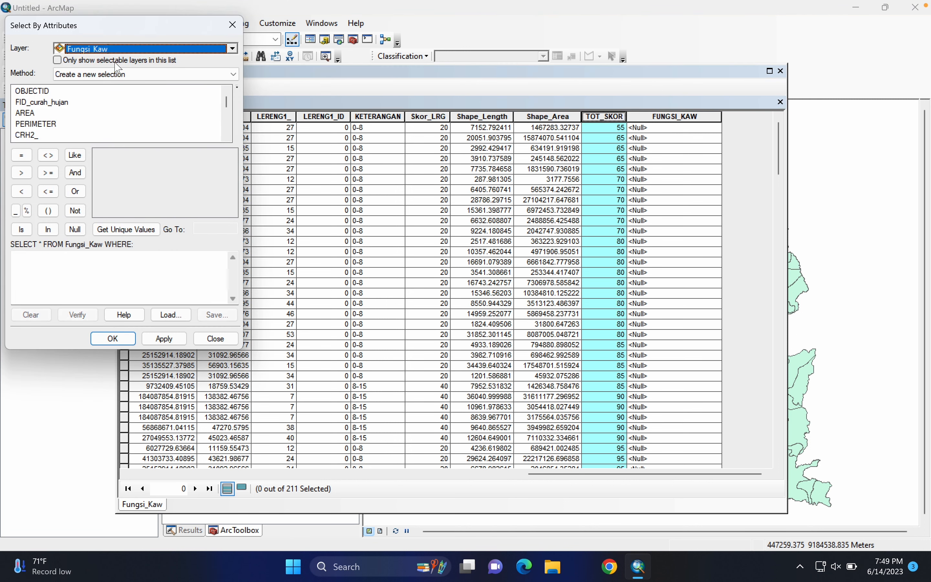
pyautogui.scroll(-5, 87, 128)
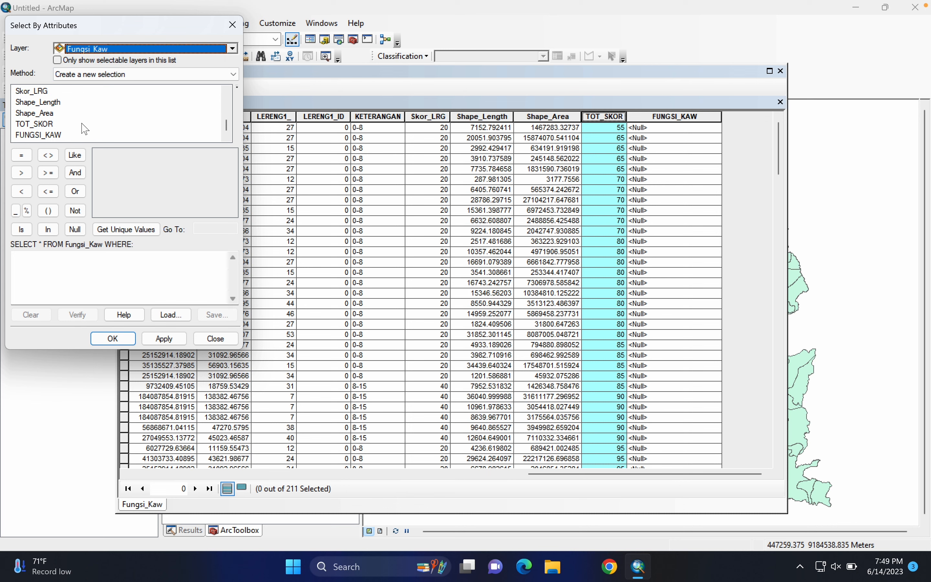
pyautogui.doubleClick(52, 125)
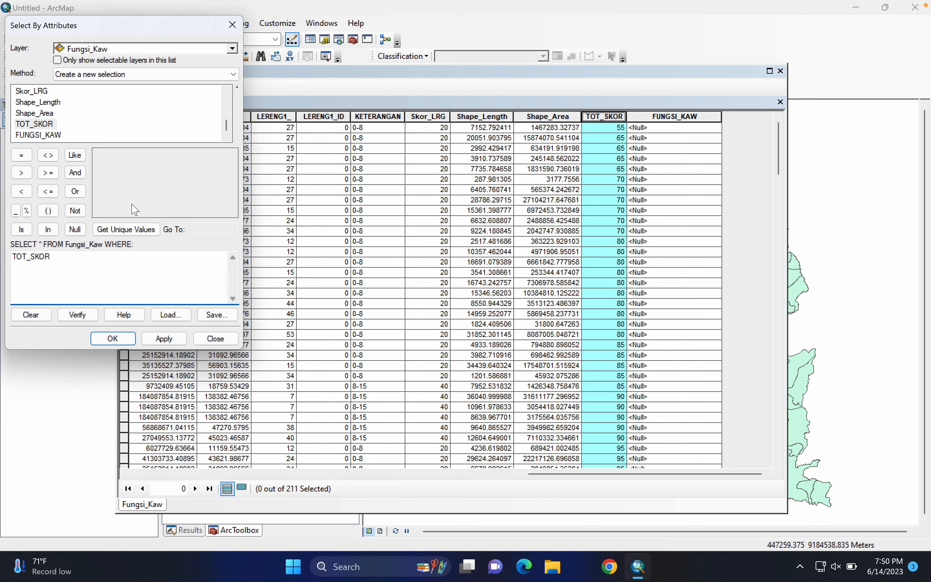
pyautogui.click(54, 193)
pyautogui.write('124')
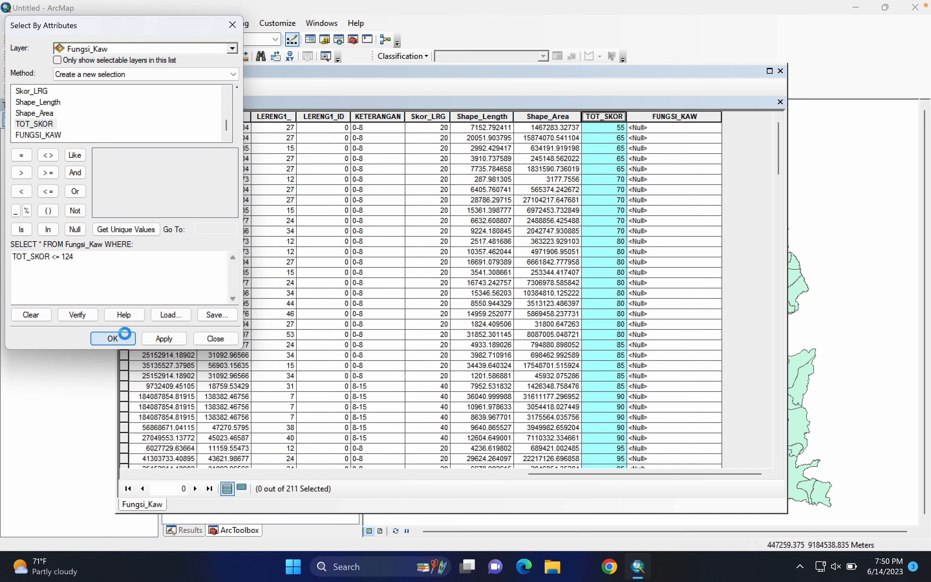
pyautogui.click(112, 338)
# - Calculate the FUNGSI_KAW field of the selected records as "KAWASAN BUDIDAYA" with the Field Calculator, outside an edit session
pyautogui.scroll(-13, 679, 334)
pyautogui.scroll(-11, 680, 333)
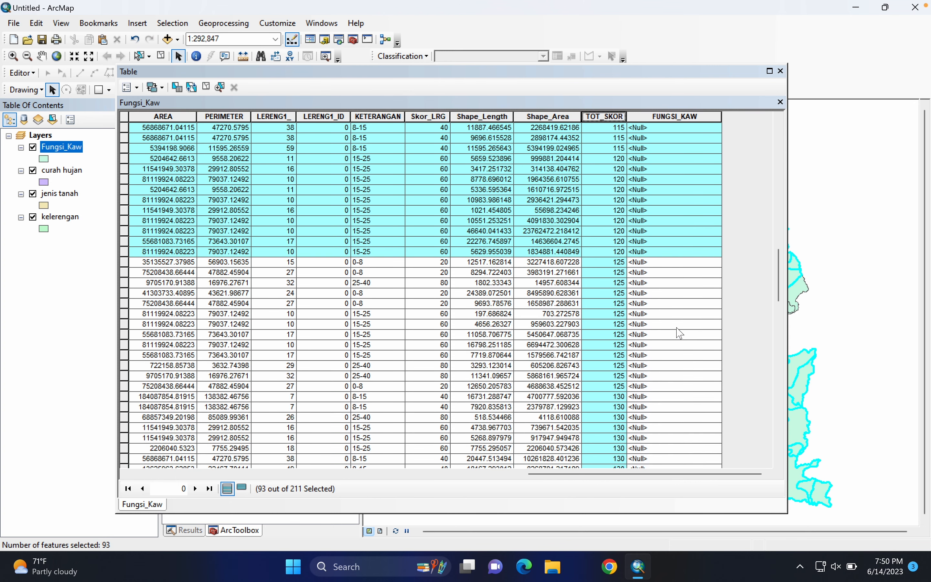
pyautogui.rightClick(685, 115)
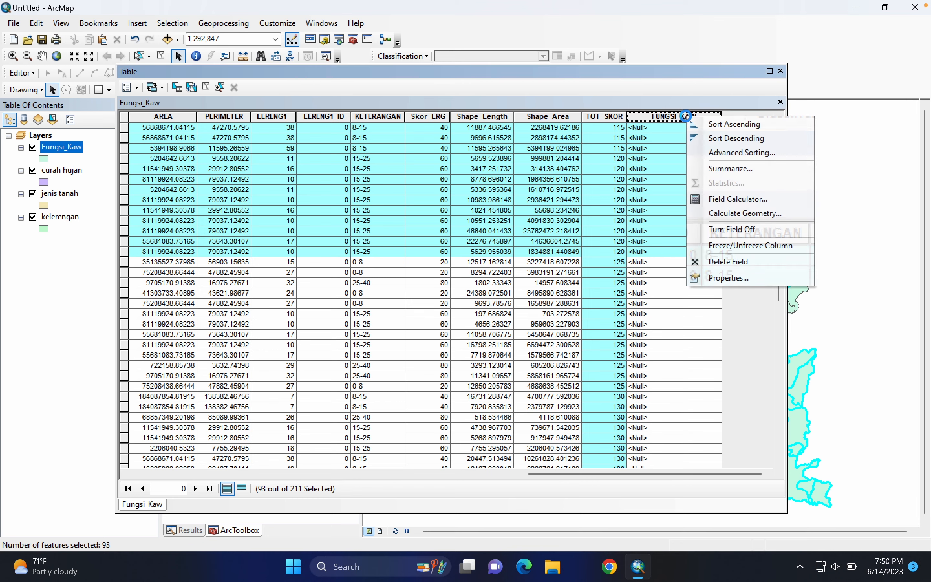
pyautogui.click(721, 197)
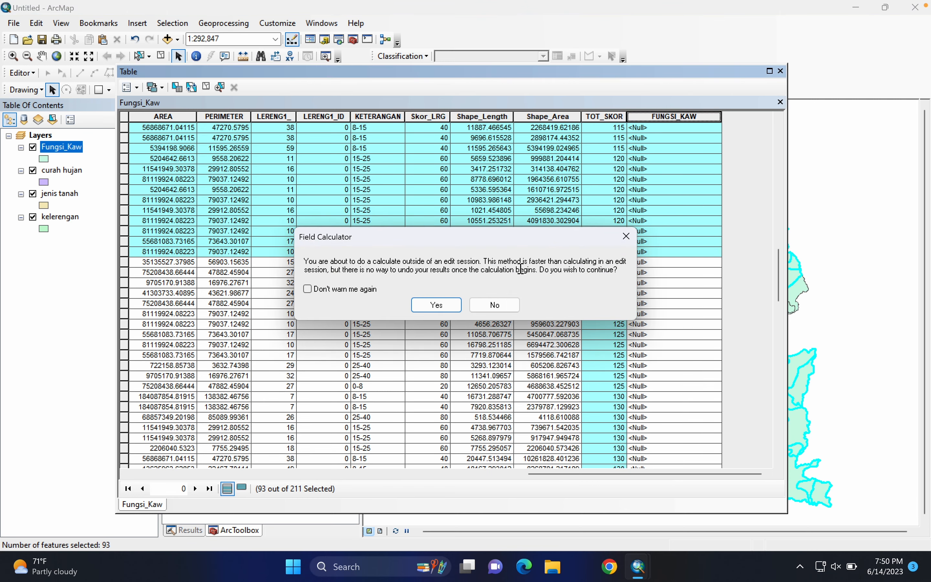
pyautogui.click(440, 303)
pyautogui.click(428, 303)
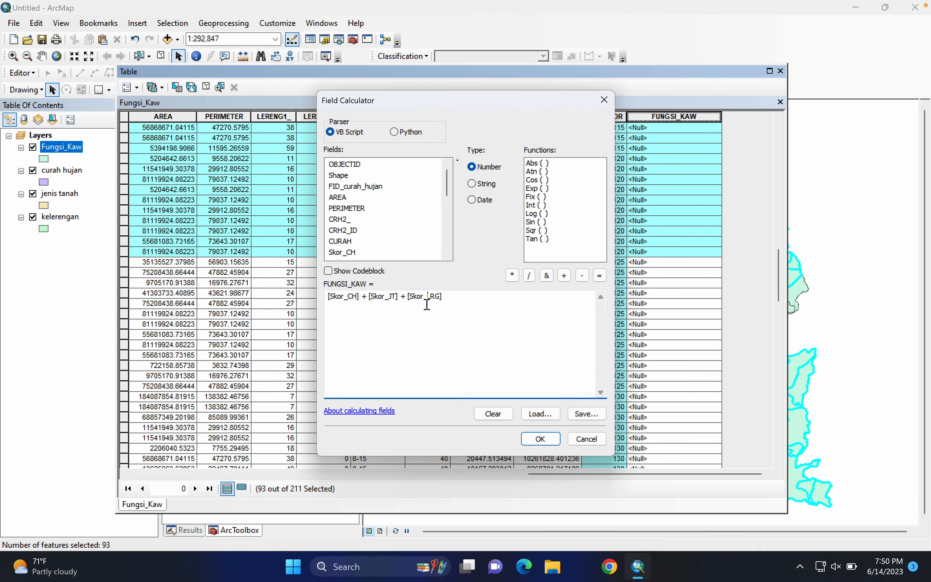
pyautogui.hotkey('ctrl', 'a')
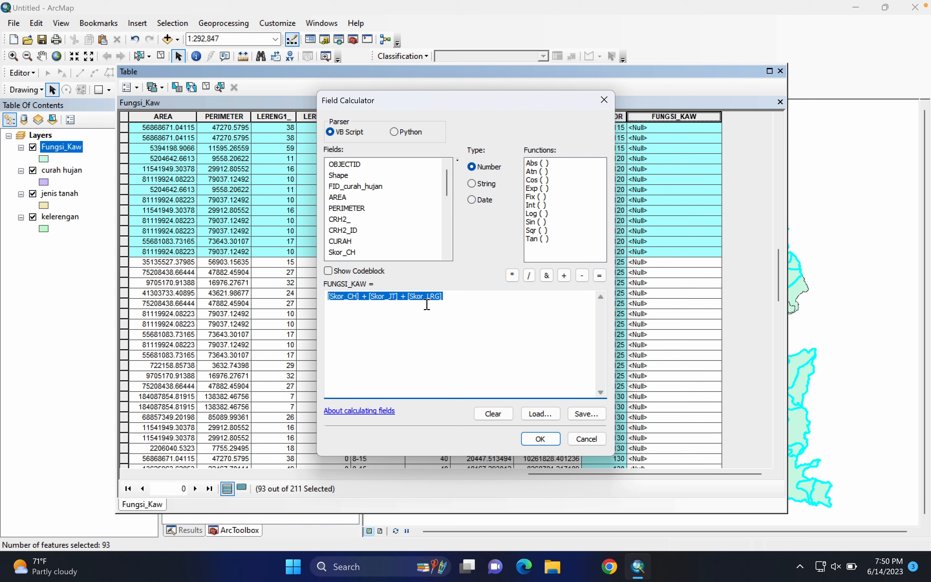
pyautogui.write('1')
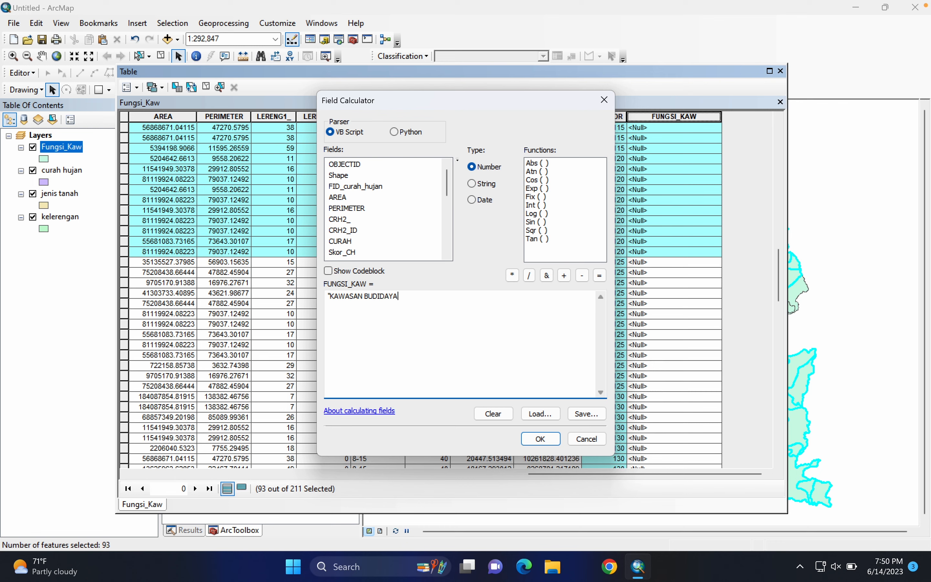
pyautogui.click(542, 440)
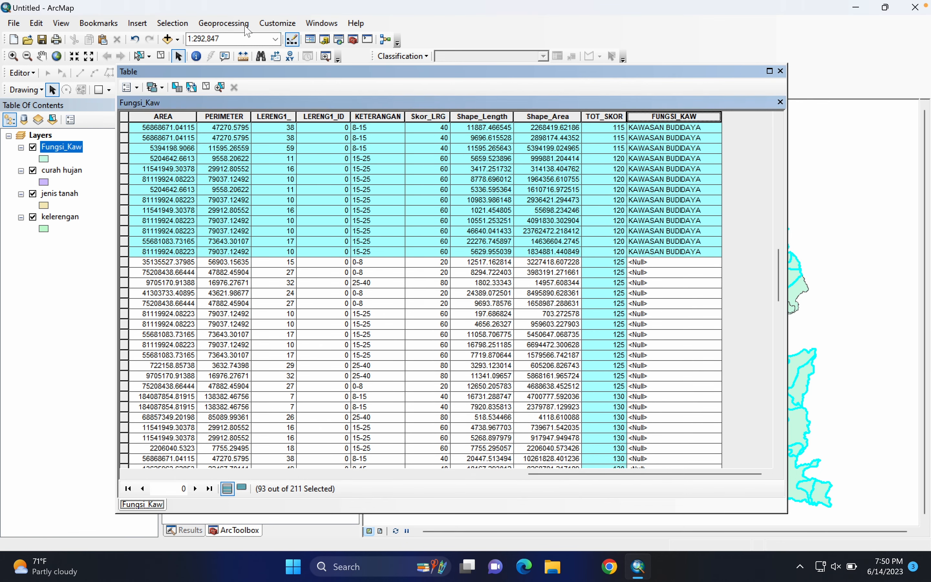
# - Select in the Fungsi_Kaw table the whole range of records from the first TOT_SKOR of 125 through the last of 170
pyautogui.click(174, 24)
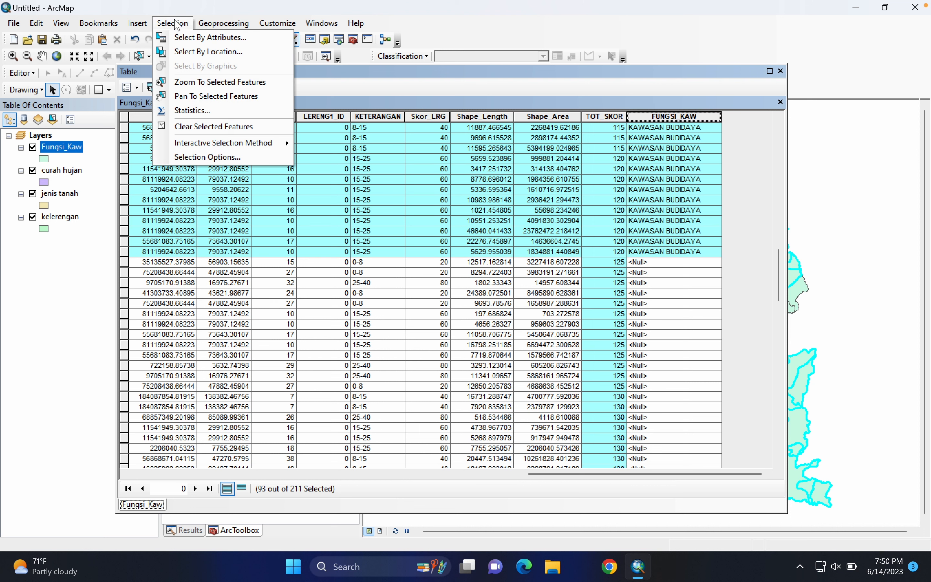
pyautogui.click(123, 263)
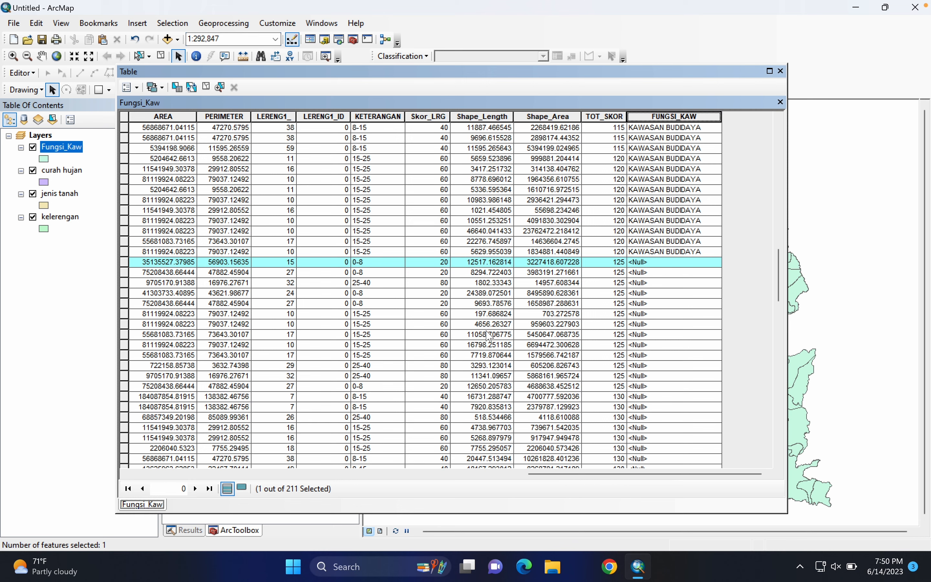
pyautogui.hscroll(-3, 488, 337)
pyautogui.hscroll(3, 488, 337)
pyautogui.scroll(-1, 712, 378)
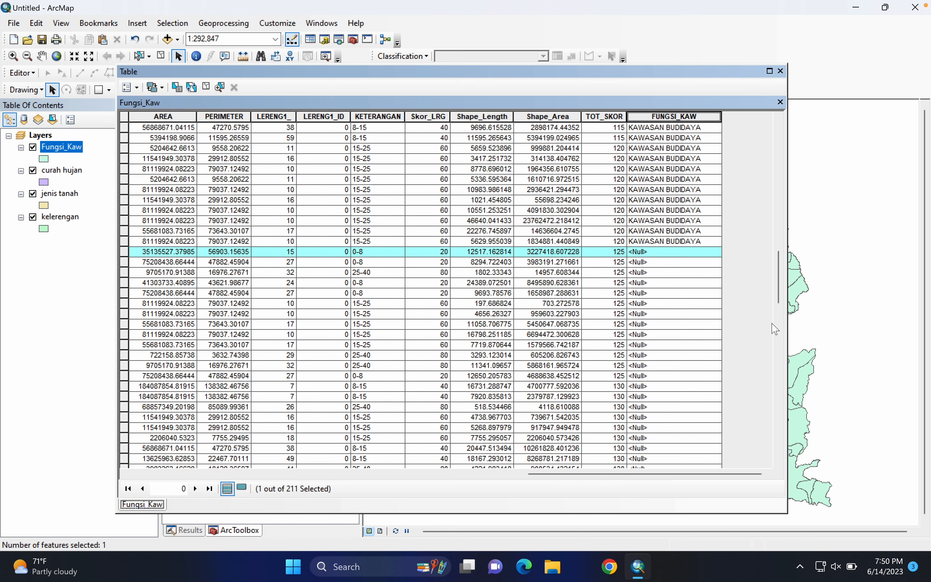
pyautogui.moveTo(781, 303); pyautogui.dragTo(772, 411)
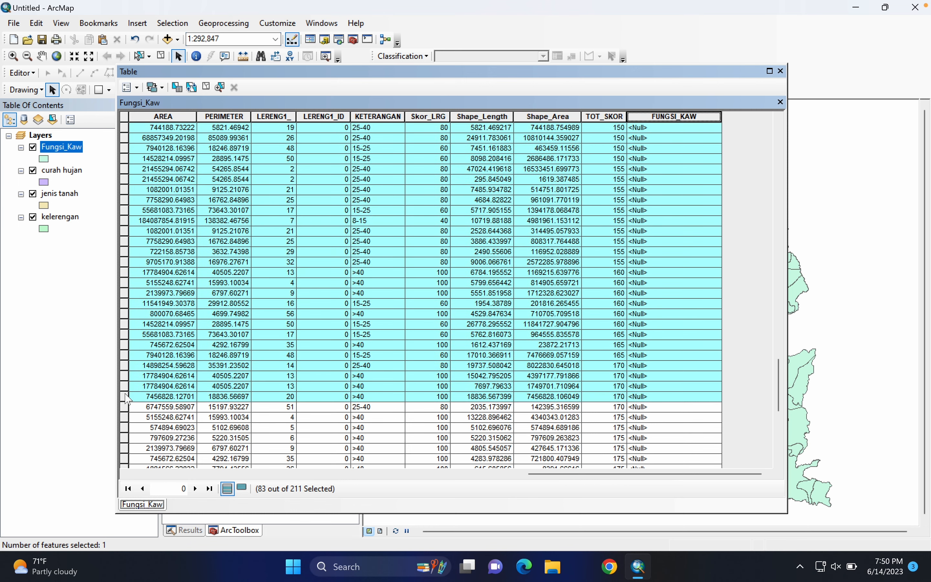
pyautogui.keyDown('shift'); pyautogui.click(125, 396); pyautogui.keyUp('shift')
pyautogui.keyDown('shift'); pyautogui.click(125, 407); pyautogui.keyUp('shift')
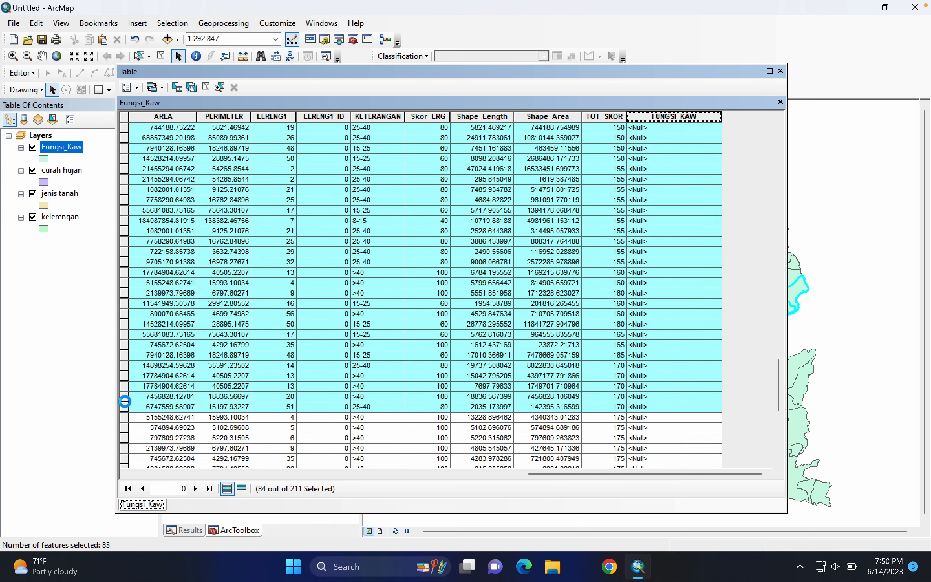
# - Calculate the FUNGSI_KAW field of the selected records as "KAWASAN PENYANGGA" with the Field Calculator, outside an edit session
pyautogui.rightClick(653, 116)
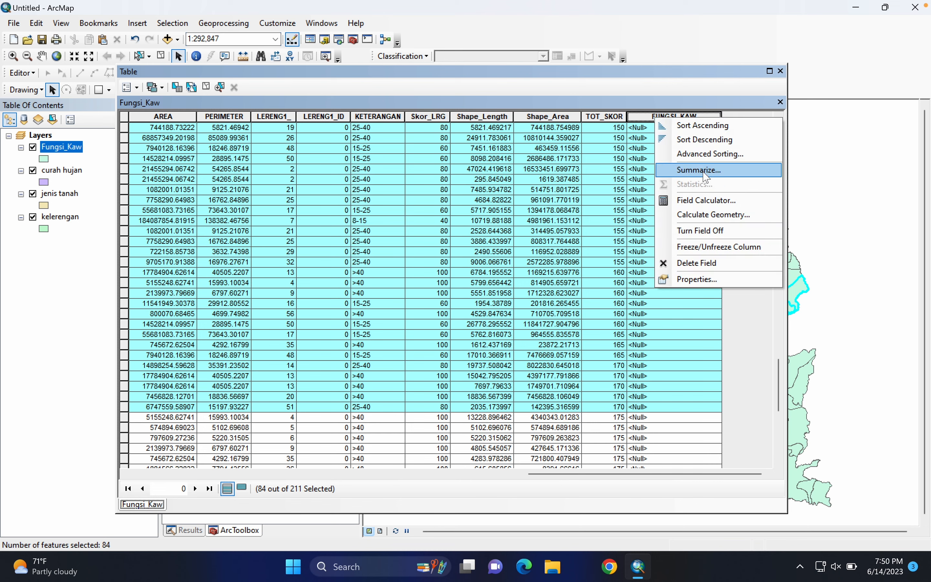
pyautogui.click(710, 201)
pyautogui.click(439, 303)
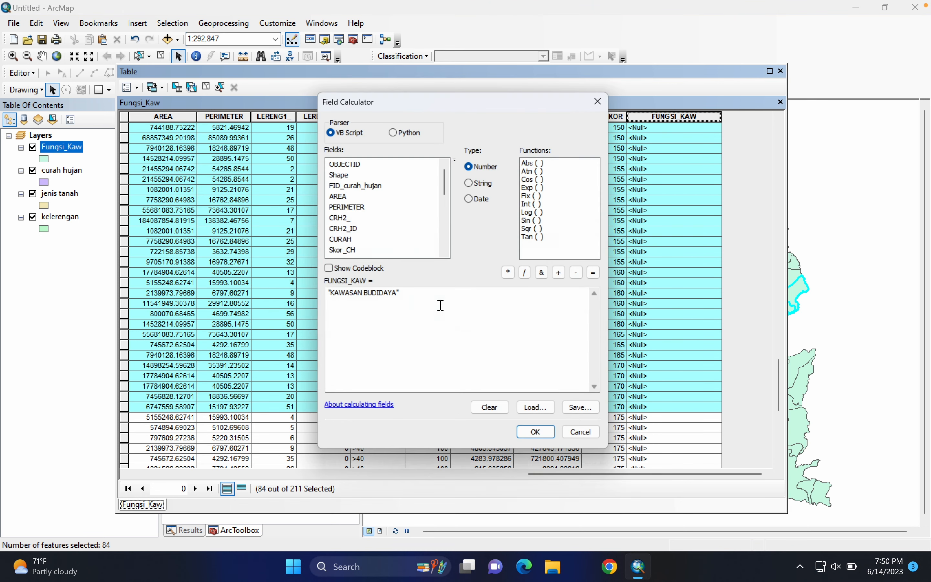
pyautogui.click(395, 299)
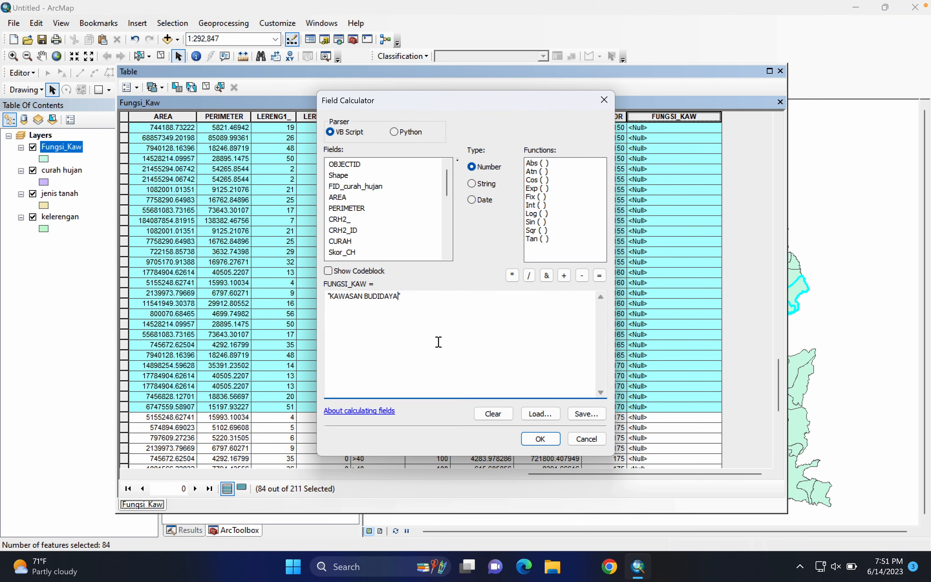
pyautogui.write('PENYANGGA')
pyautogui.click(540, 439)
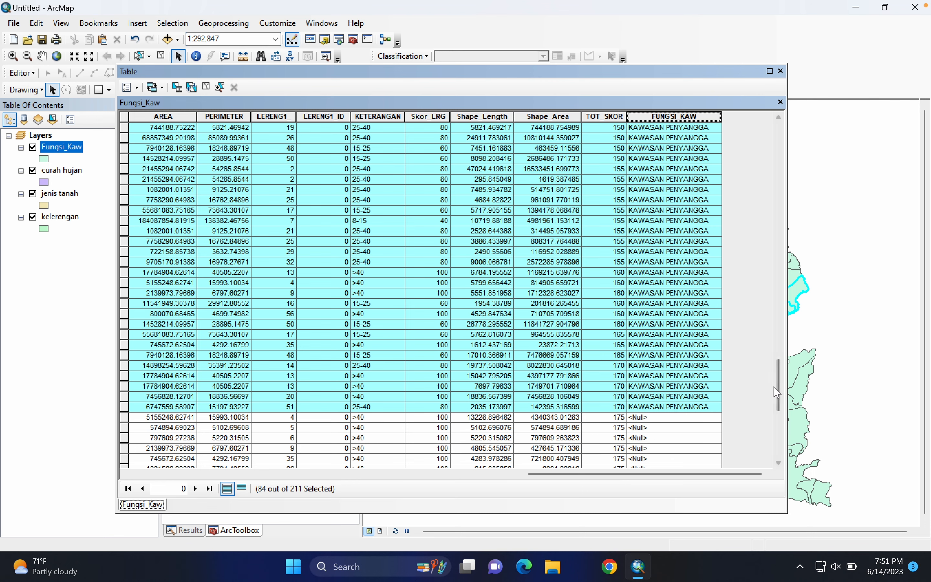
# - Select by attributes, as a new selection, the Fungsi_Kaw features scoring 175 and above, using a >= condition on TOT_SKOR
pyautogui.moveTo(779, 392); pyautogui.dragTo(785, 423)
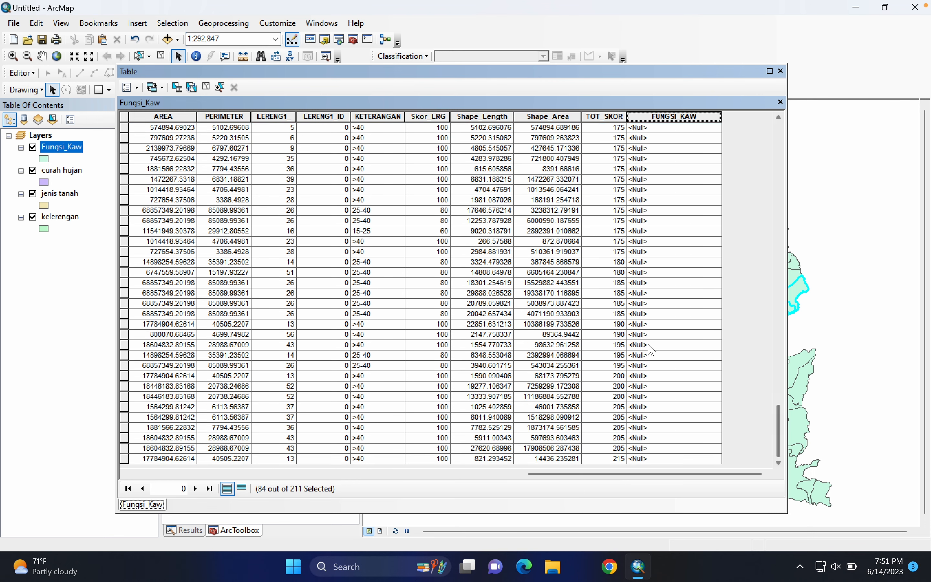
pyautogui.click(173, 23)
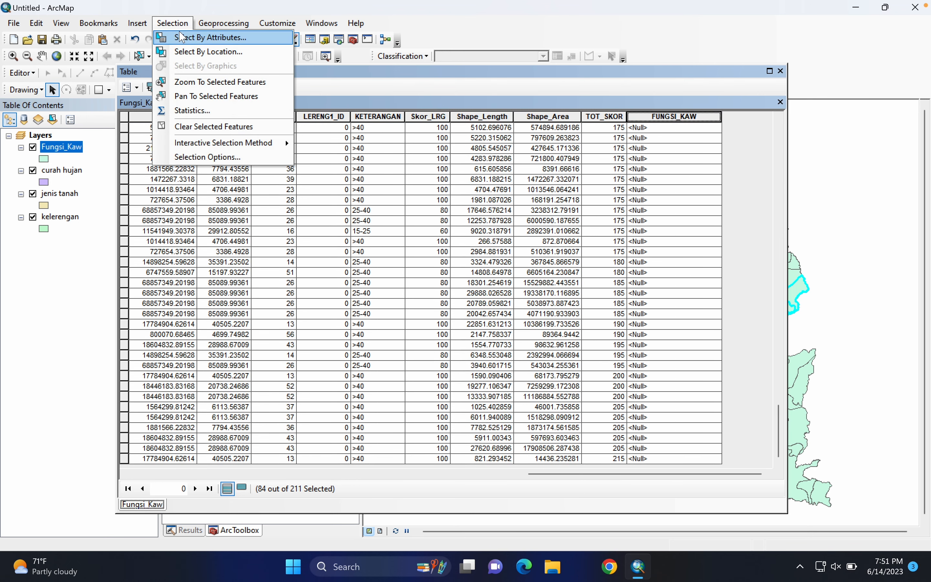
pyautogui.click(182, 36)
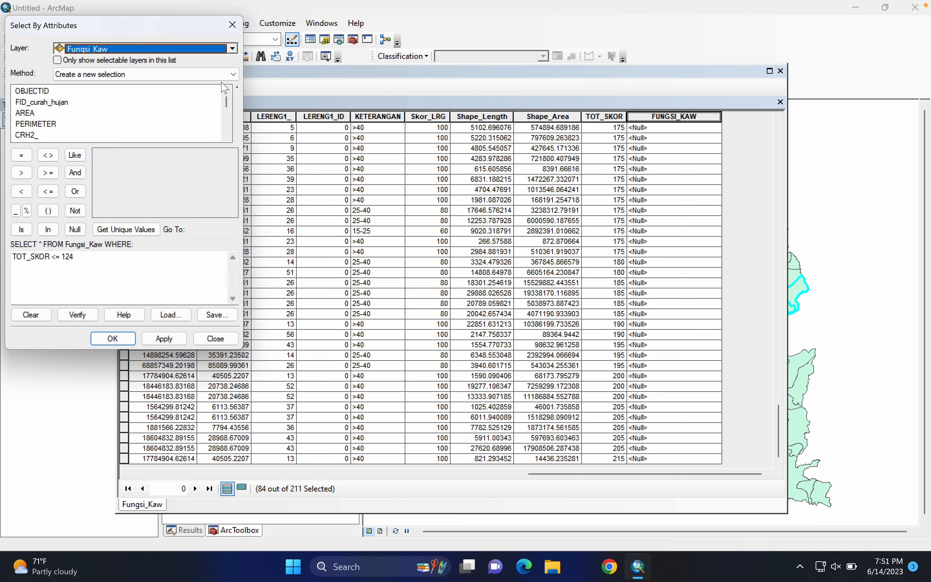
pyautogui.click(60, 258)
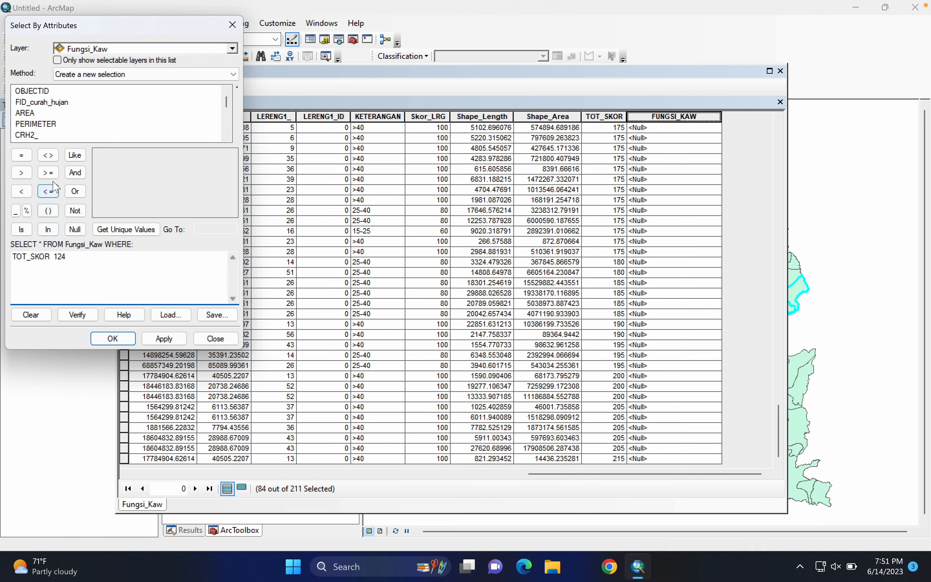
pyautogui.click(48, 173)
pyautogui.click(113, 338)
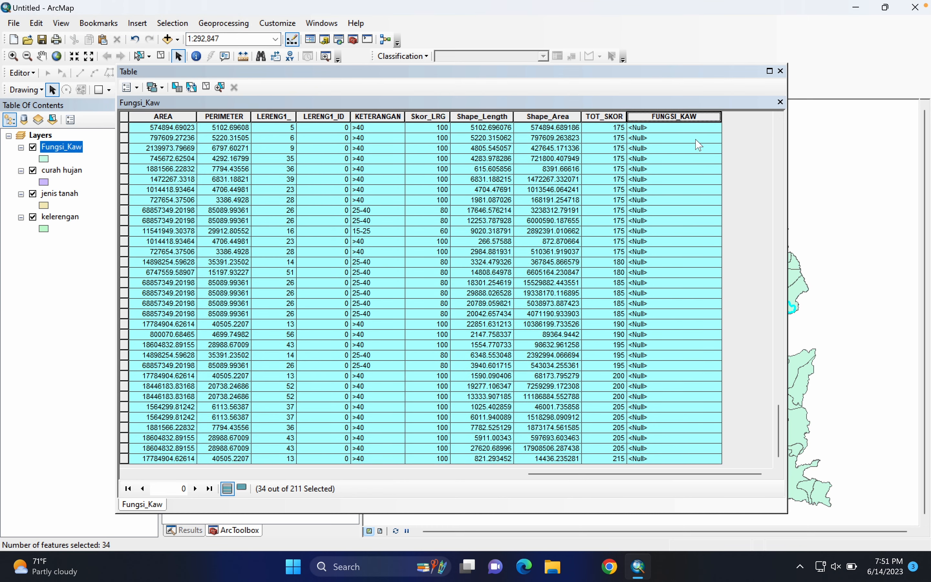
# - Calculate the FUNGSI_KAW field of the selected records as "KAWASAN LINDUNG" with the Field Calculator, outside an edit session
pyautogui.rightClick(680, 116)
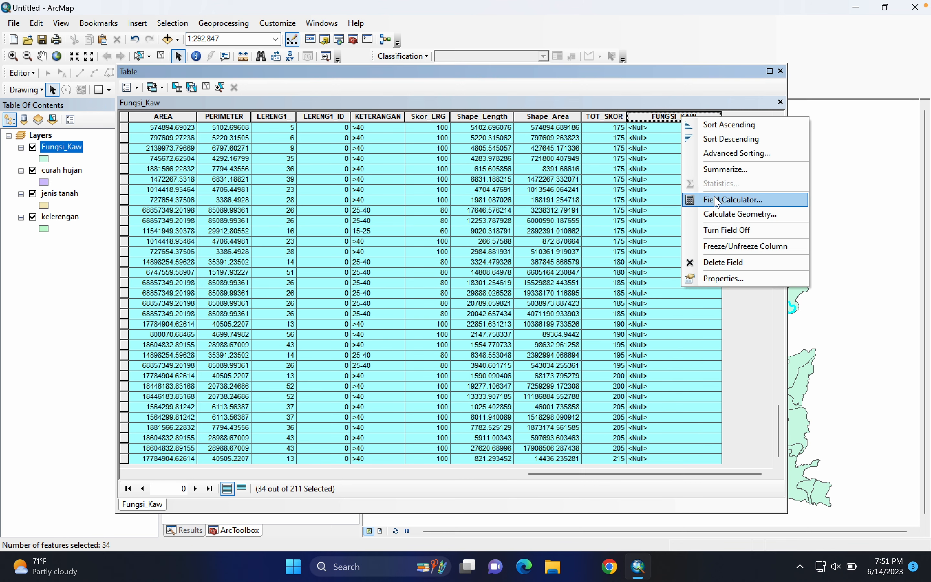
pyautogui.click(713, 196)
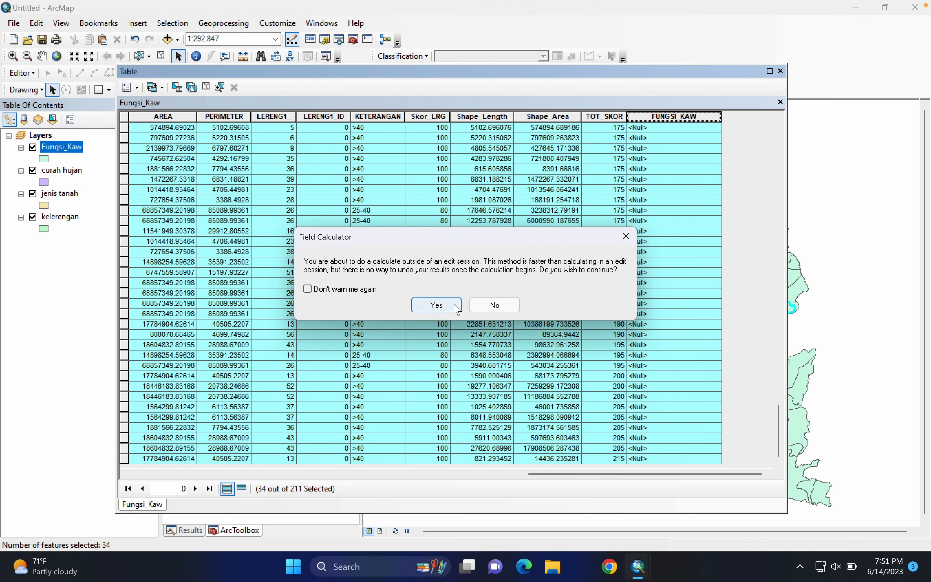
pyautogui.click(436, 304)
pyautogui.click(401, 299)
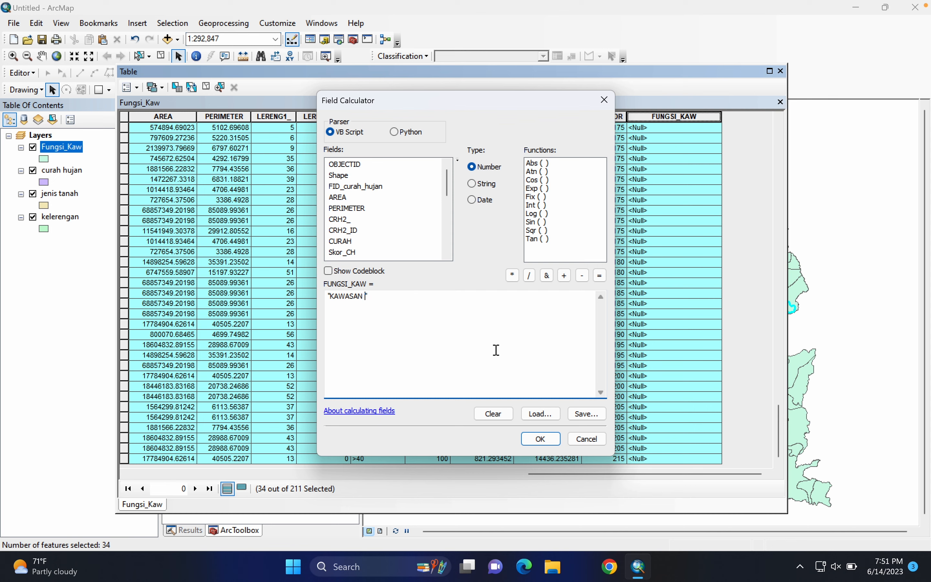
pyautogui.click(541, 439)
# - Close the Fungsi_Kaw attribute table and clear the selected features on the map
pyautogui.moveTo(780, 428); pyautogui.dragTo(780, 377)
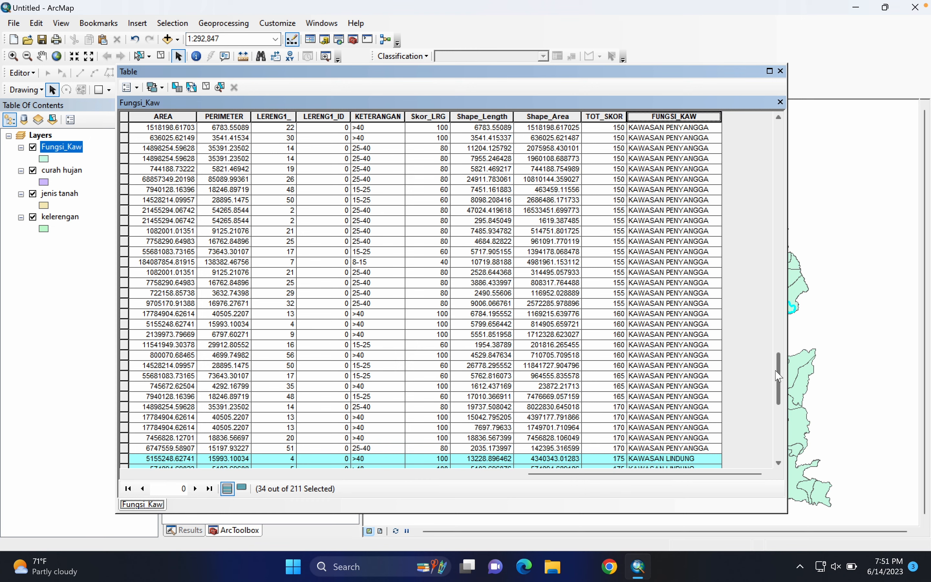
pyautogui.click(781, 71)
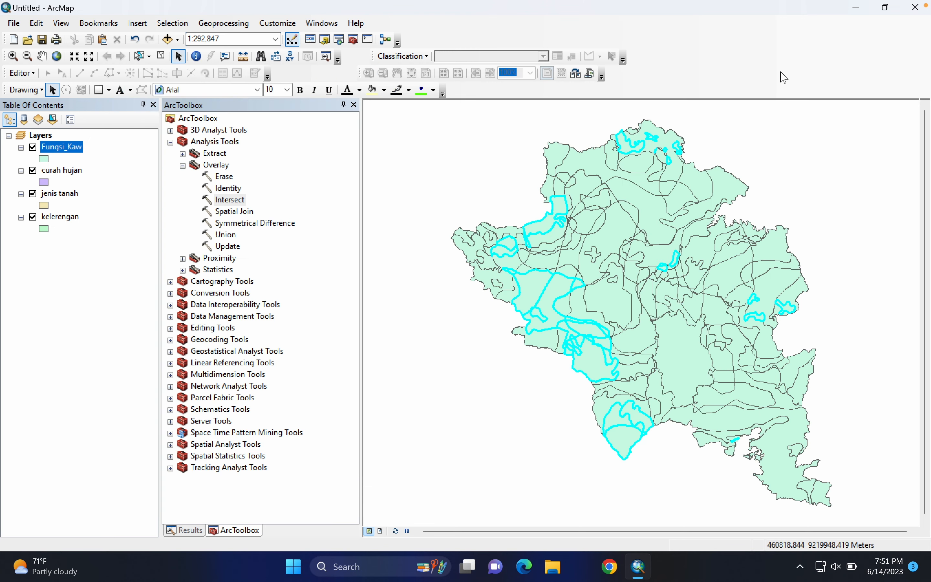
pyautogui.click(161, 56)
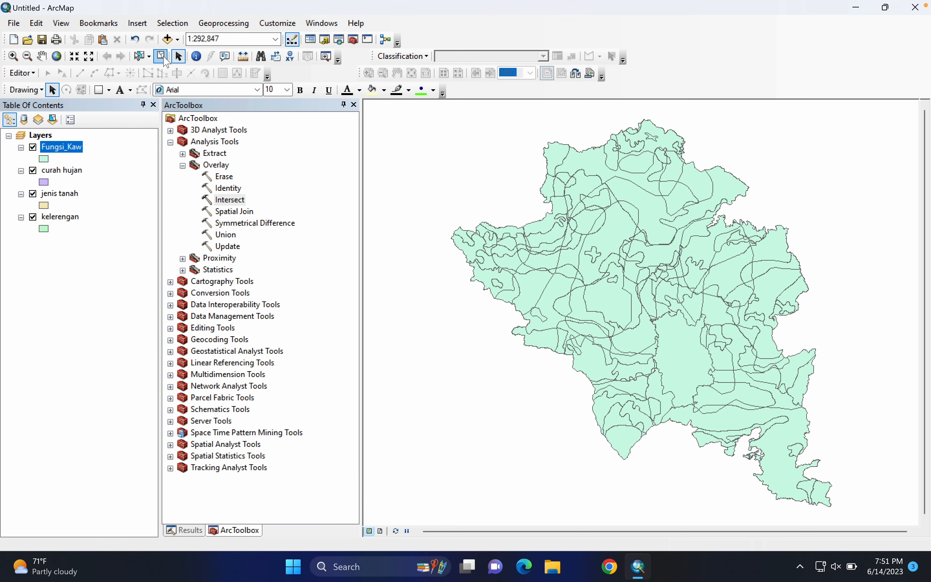
# - Reopen the Fungsi_Kaw attribute table, check the FUNGSI_KAW categories against TOT_SKOR down to the last record, and close it
pyautogui.rightClick(73, 153)
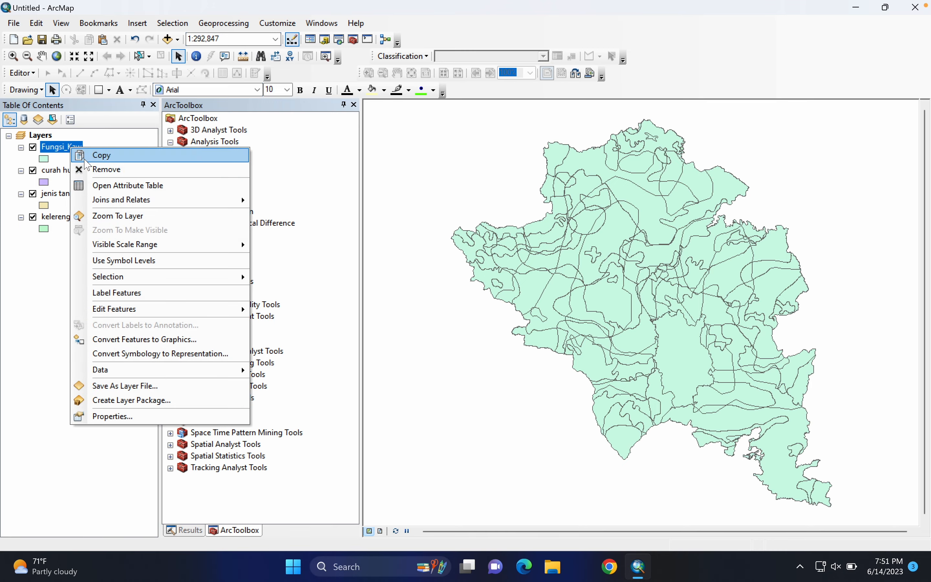
pyautogui.click(99, 185)
pyautogui.hscroll(10, 716, 231)
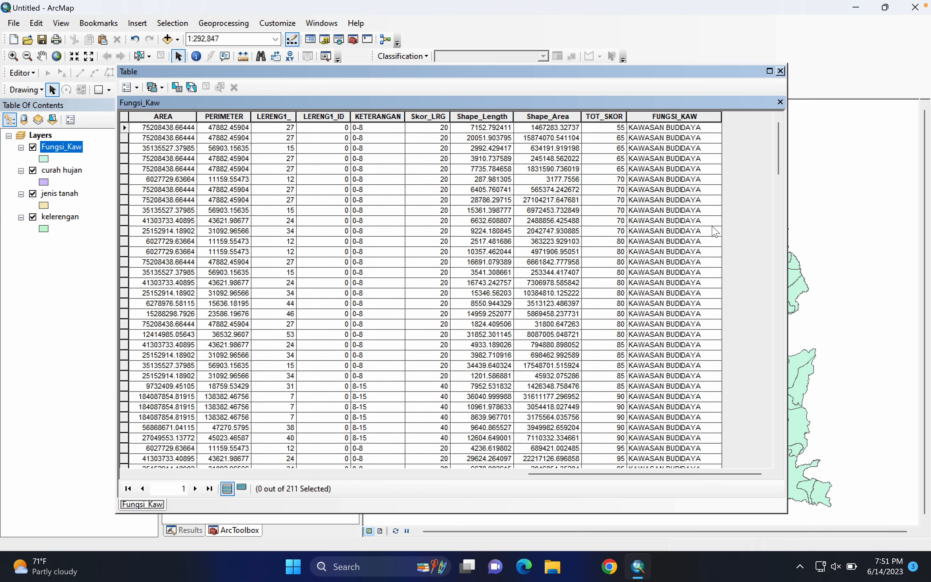
pyautogui.scroll(-20, 716, 233)
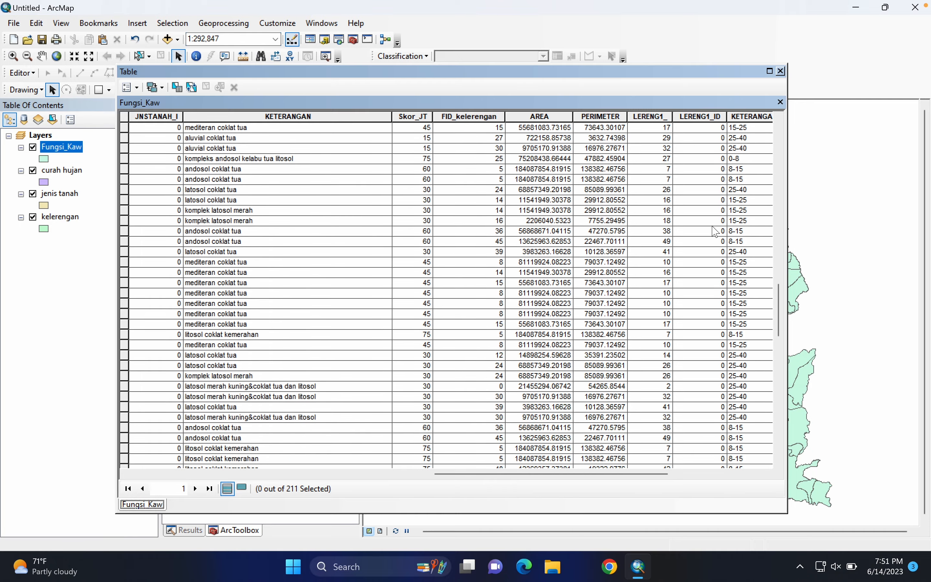
pyautogui.scroll(-20, 717, 233)
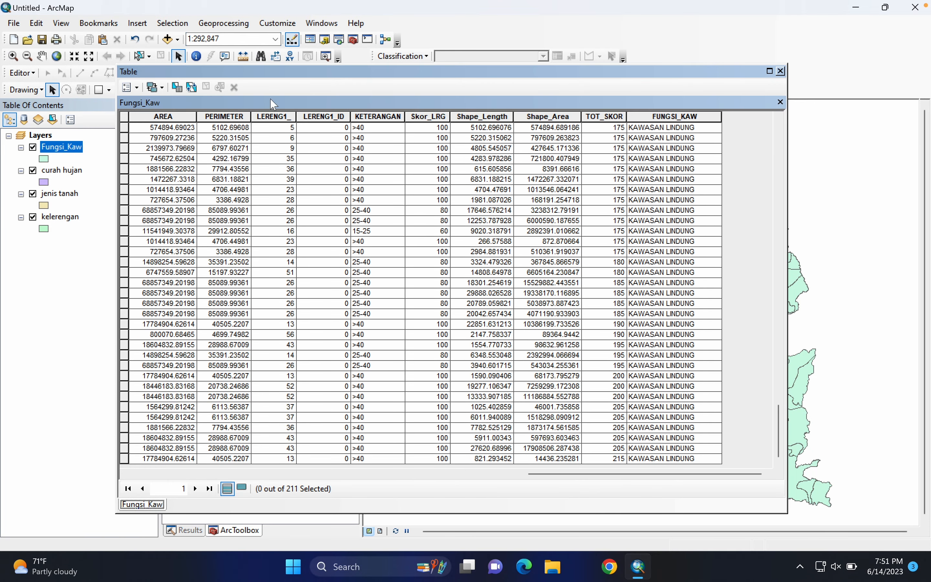
pyautogui.click(781, 72)
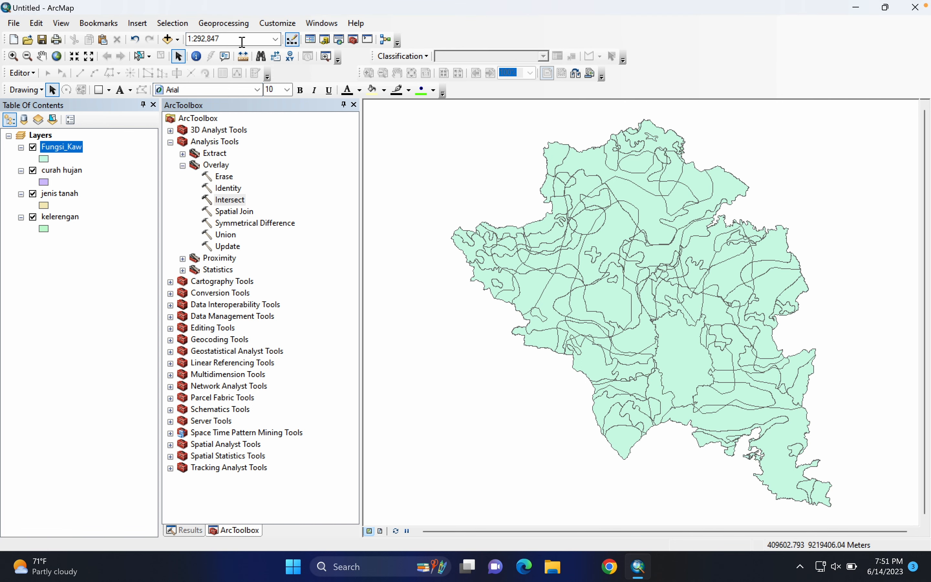
# - Dissolve Fungsi_Kaw on the FUNGSI_KAW field, saving the output to Default.gdb as Fungsi_Kawasan
pyautogui.click(227, 25)
pyautogui.click(233, 109)
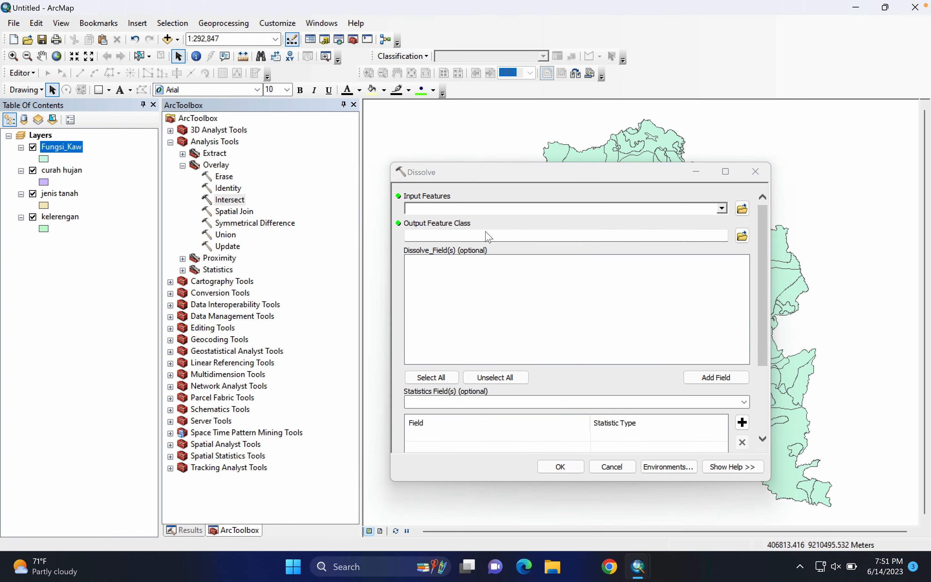
pyautogui.moveTo(495, 209); pyautogui.dragTo(494, 208)
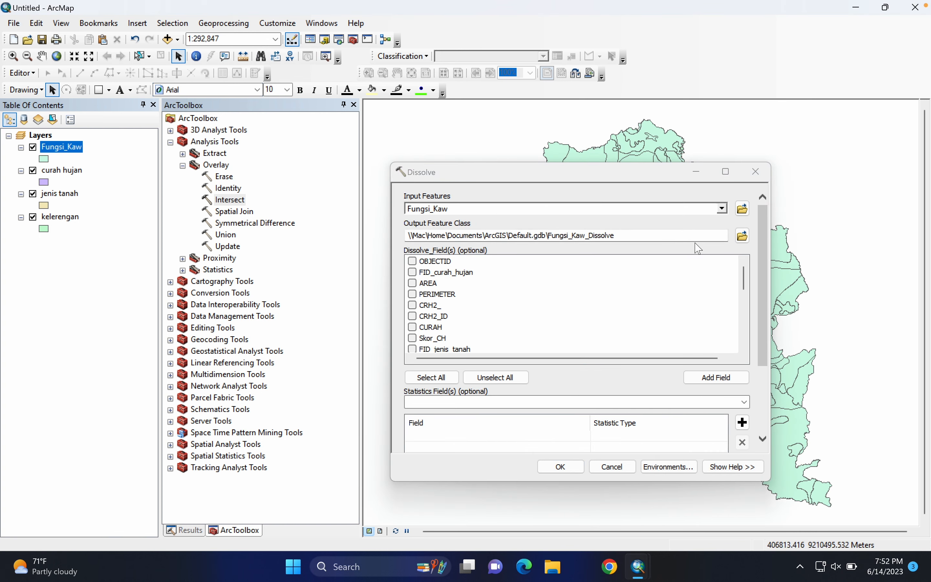
pyautogui.moveTo(742, 272); pyautogui.dragTo(745, 339)
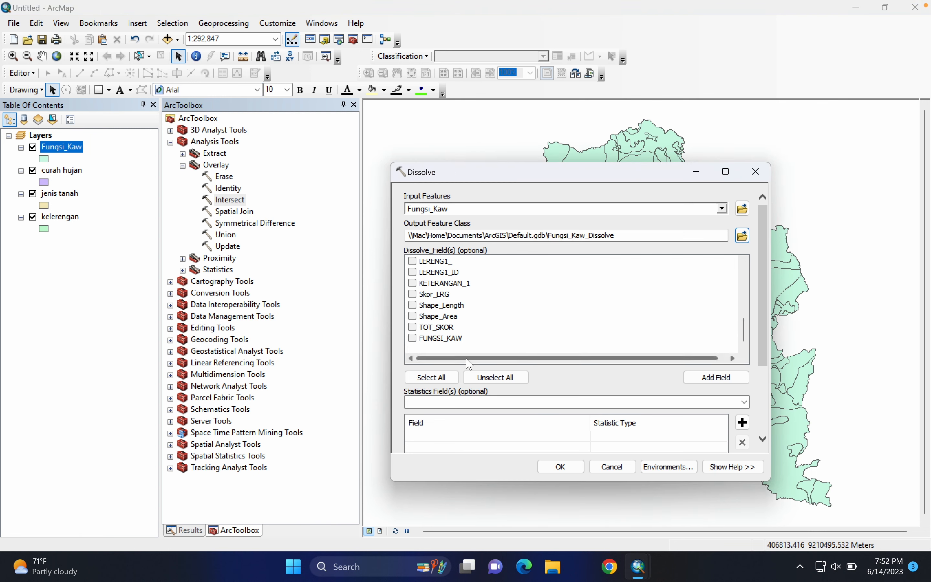
pyautogui.click(413, 338)
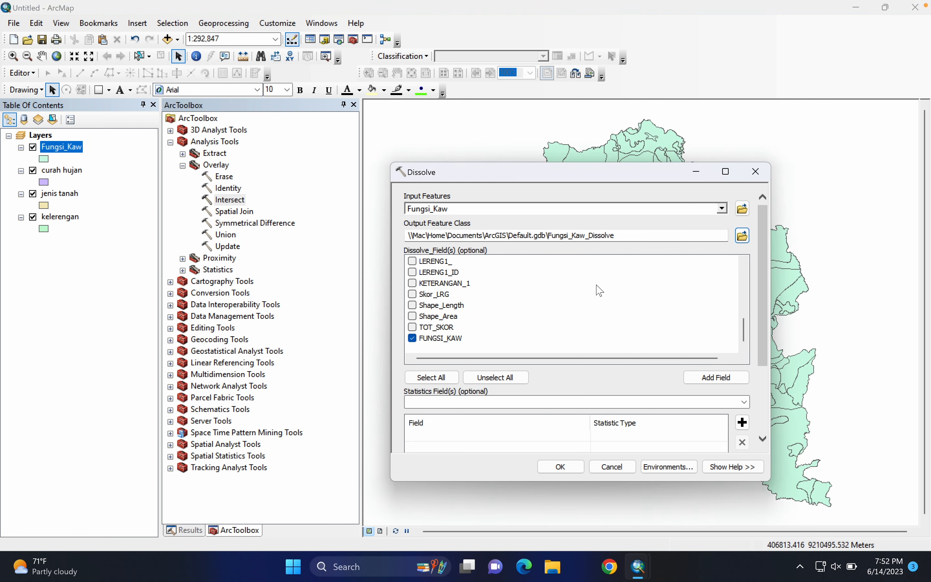
pyautogui.click(632, 237)
pyautogui.press('BackSpace')
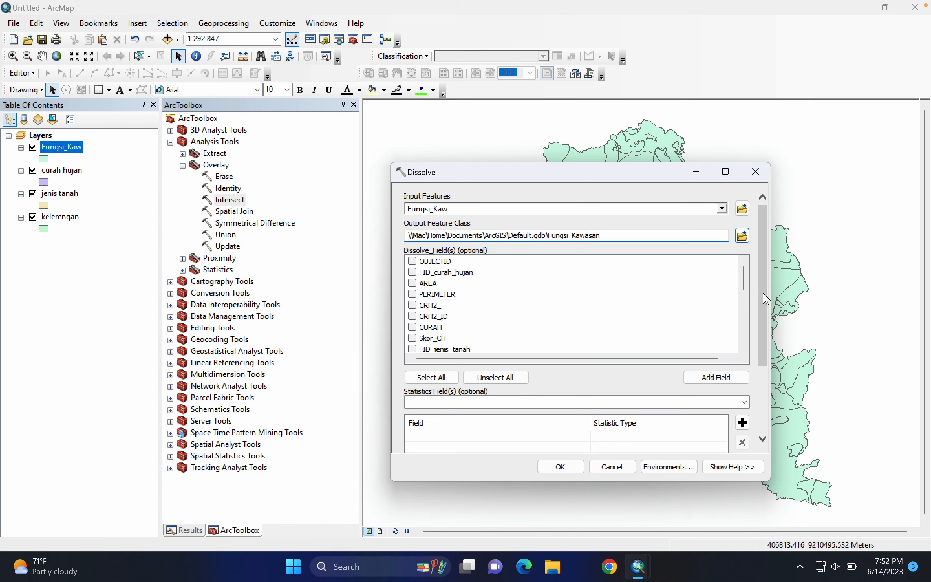
pyautogui.moveTo(744, 280); pyautogui.dragTo(744, 347)
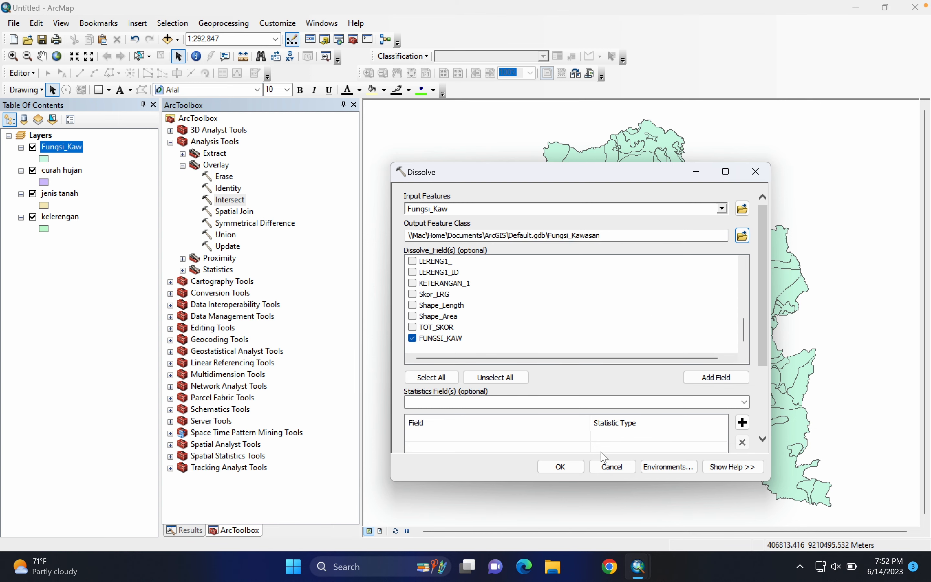
pyautogui.click(574, 471)
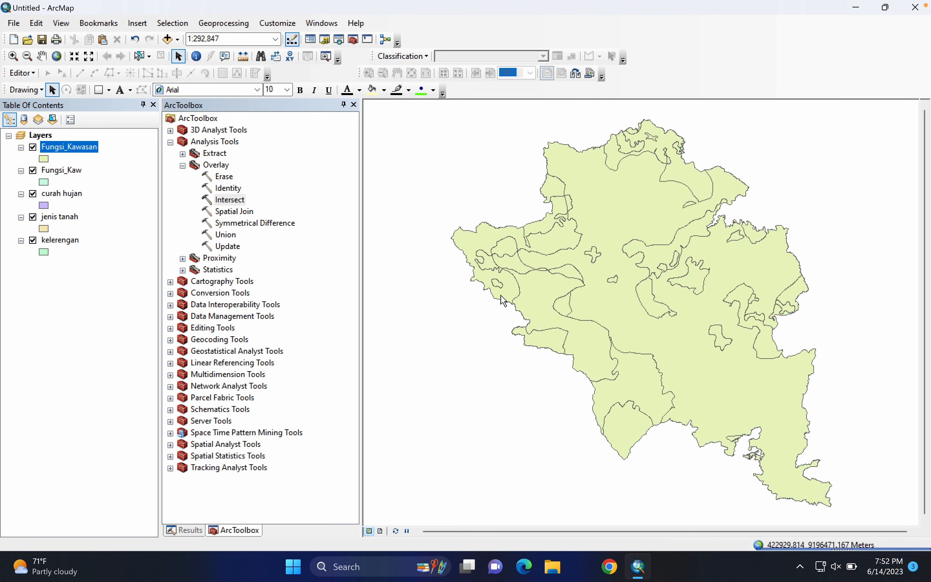
# - Turn off the Fungsi_Kaw, curah hujan, jenis tanah and kelerengan layers so only Fungsi_Kawasan is displayed
pyautogui.click(33, 170)
pyautogui.click(32, 193)
pyautogui.click(33, 217)
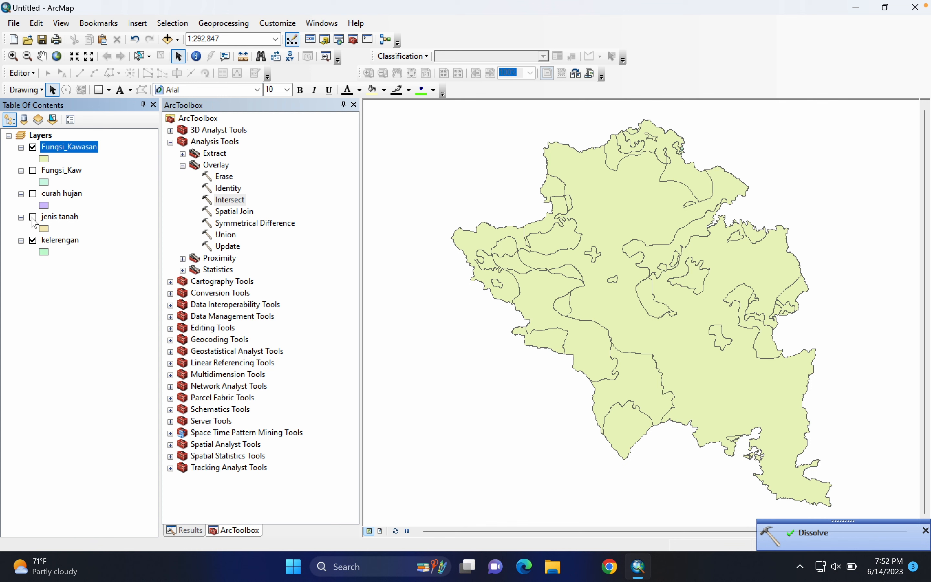
# - Open the Fungsi_Kawasan attribute table, check the dissolved FUNGSI_KAW records, and close it
pyautogui.rightClick(81, 150)
pyautogui.click(117, 184)
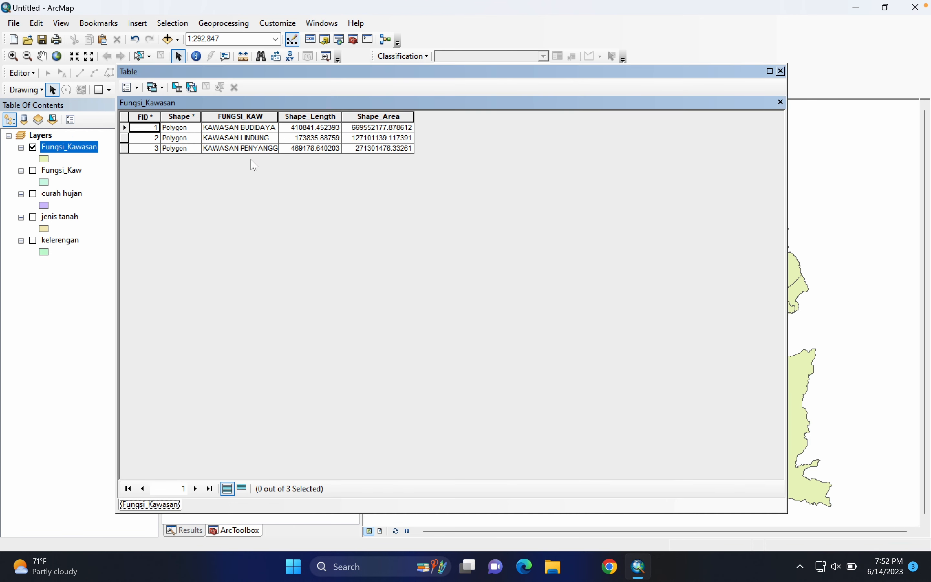
pyautogui.click(781, 71)
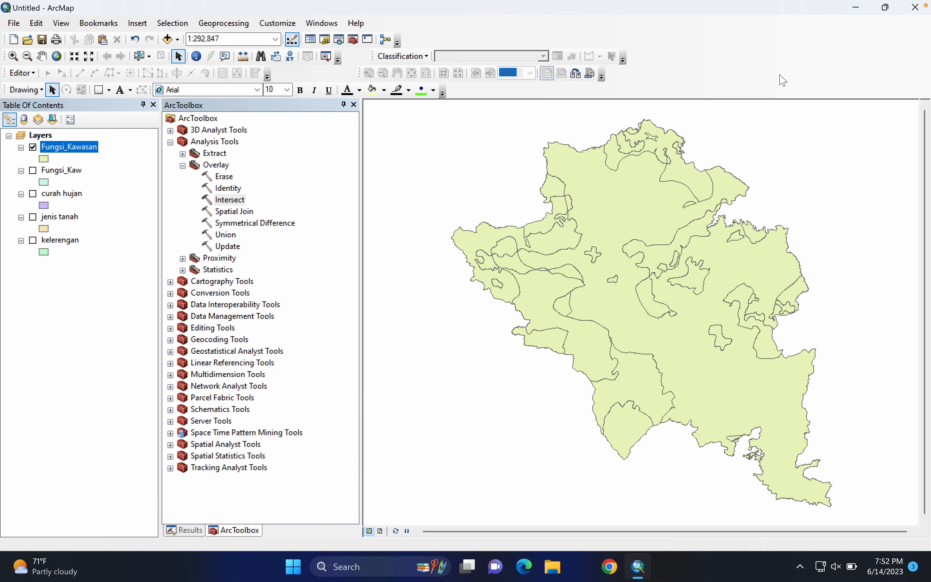
# - Set the Fungsi_Kawasan symbology to unique values of the FUNGSI_KAW field and add all its values
pyautogui.rightClick(76, 151)
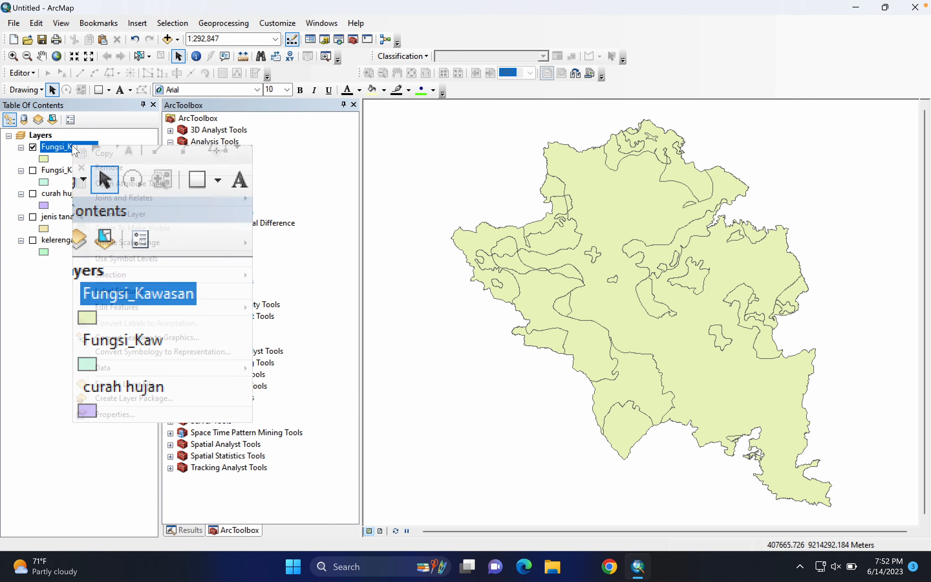
pyautogui.click(119, 409)
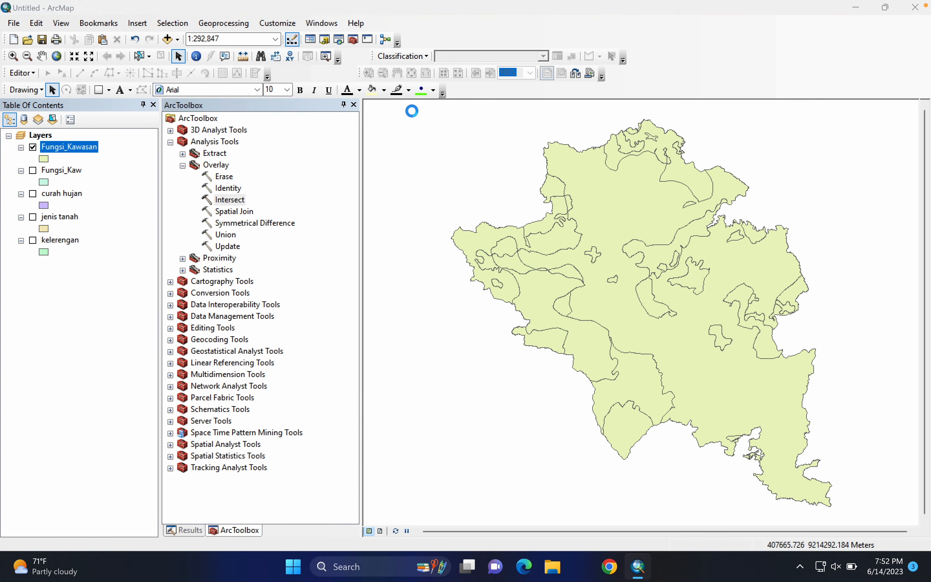
pyautogui.click(402, 127)
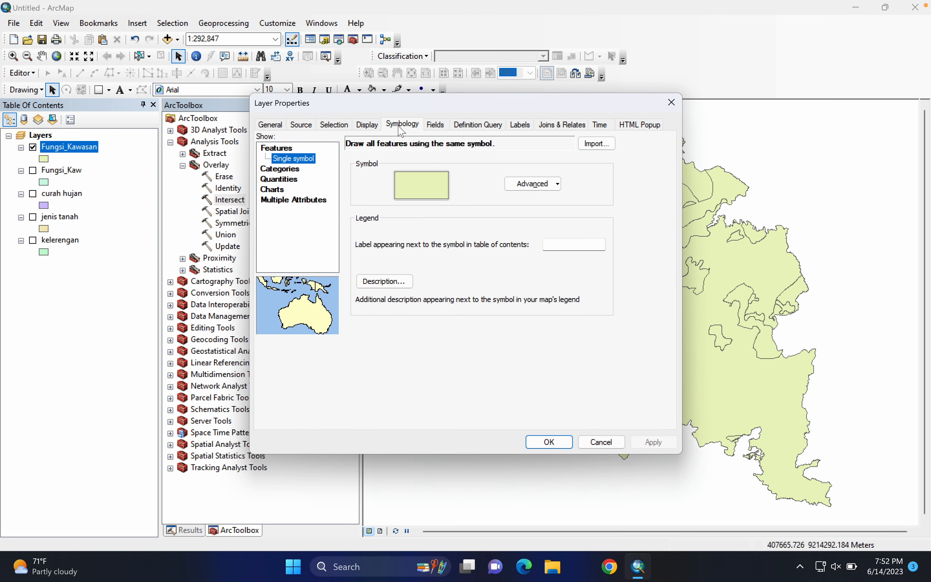
pyautogui.click(296, 170)
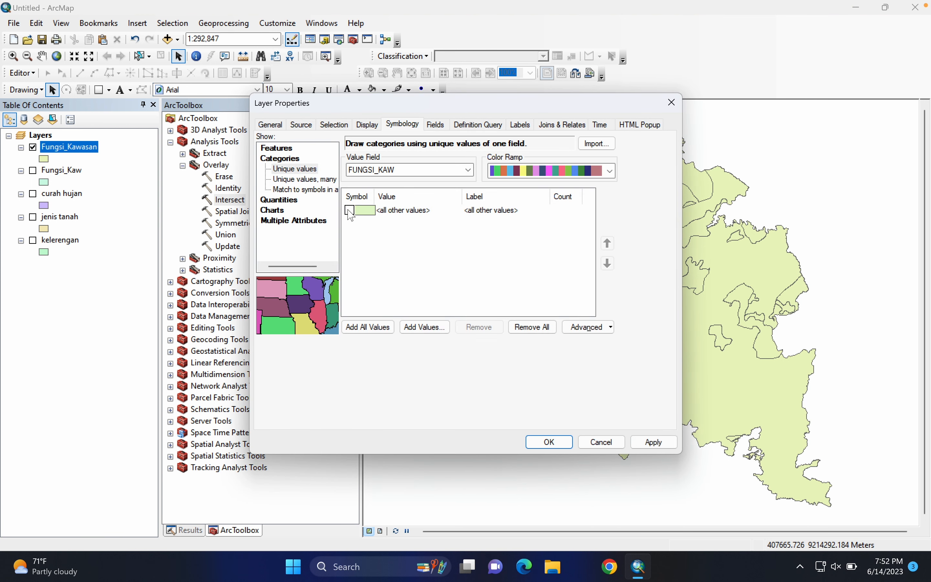
pyautogui.click(368, 327)
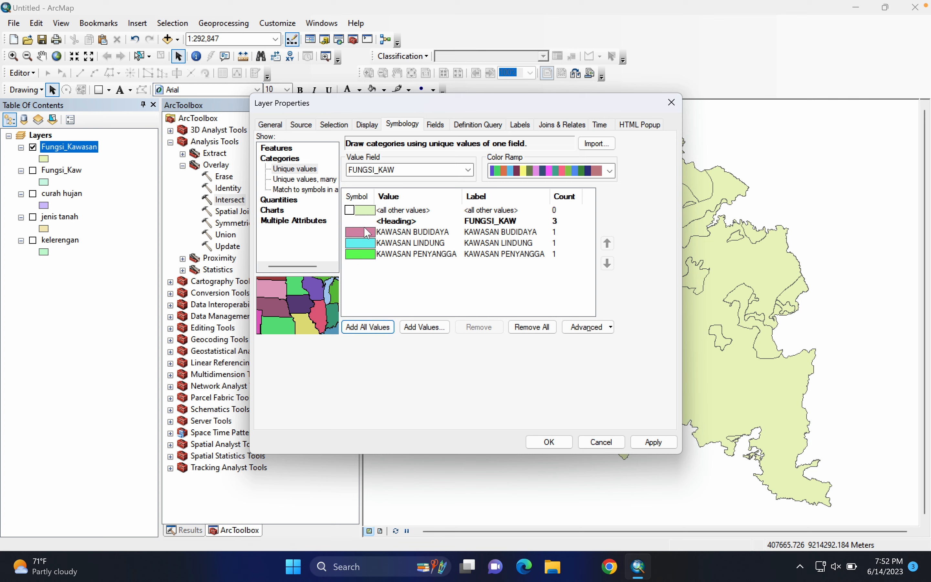
# - Set the KAWASAN BUDIDAYA category's fill color to bright yellow
pyautogui.doubleClick(366, 232)
pyautogui.click(549, 273)
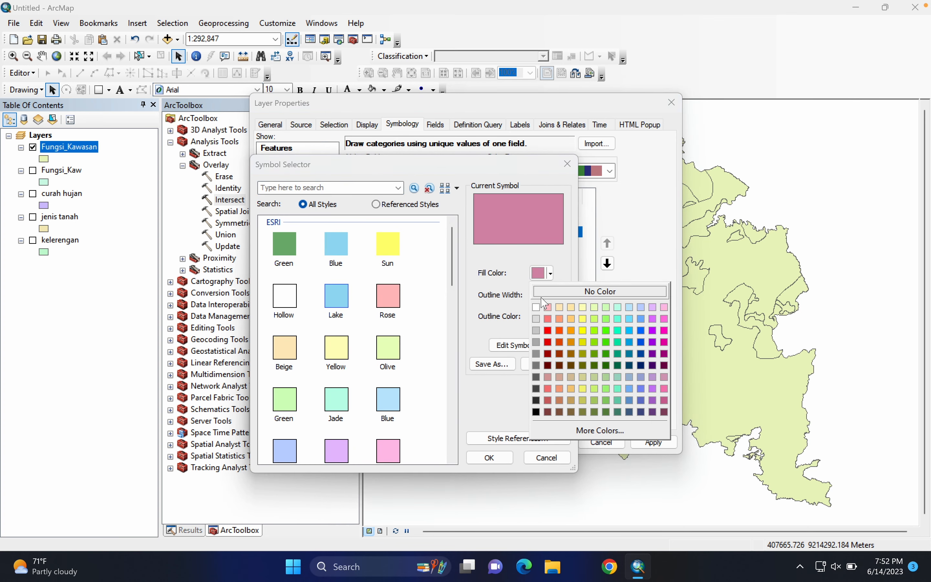
pyautogui.click(582, 329)
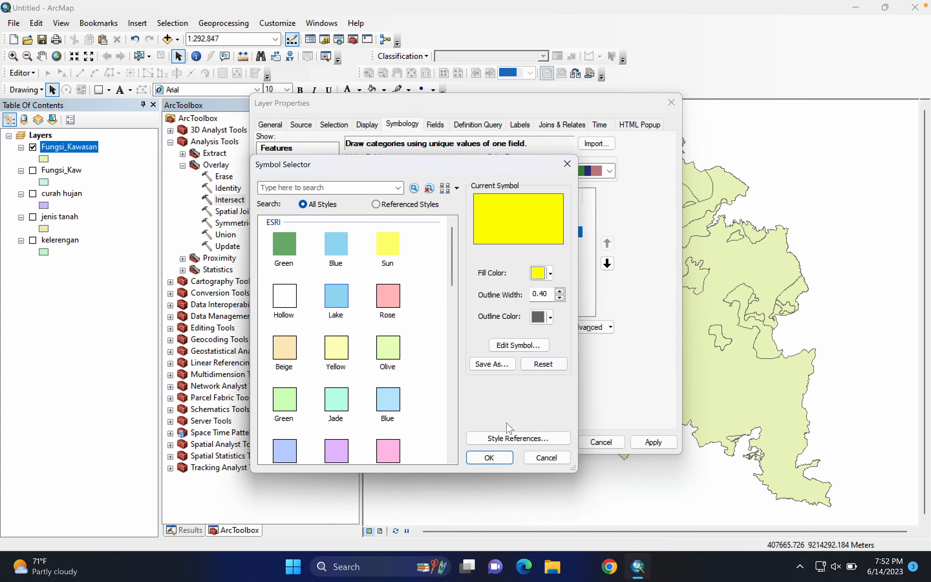
pyautogui.click(490, 457)
# - Set the KAWASAN LINDUNG category's fill color to dark green
pyautogui.doubleClick(366, 243)
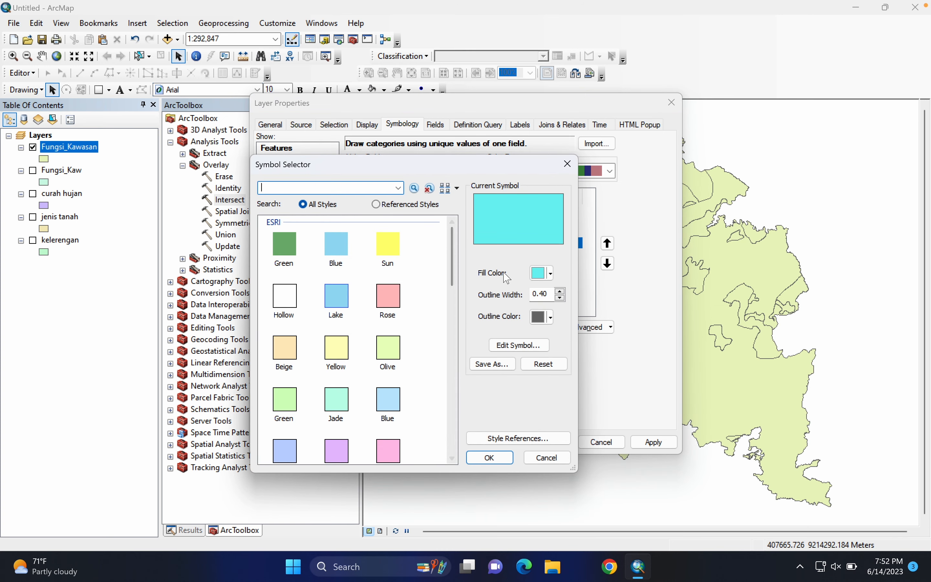
pyautogui.click(550, 278)
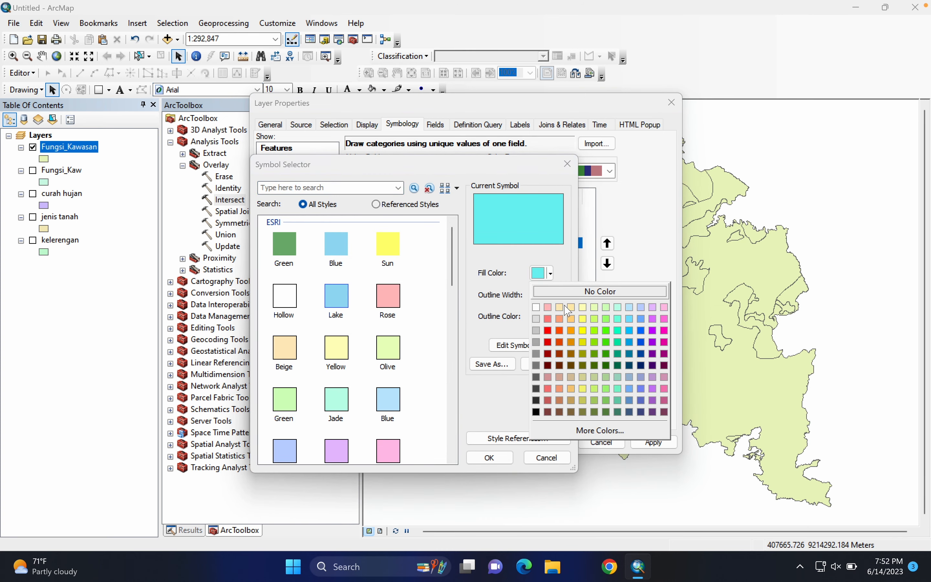
pyautogui.click(607, 358)
pyautogui.click(493, 458)
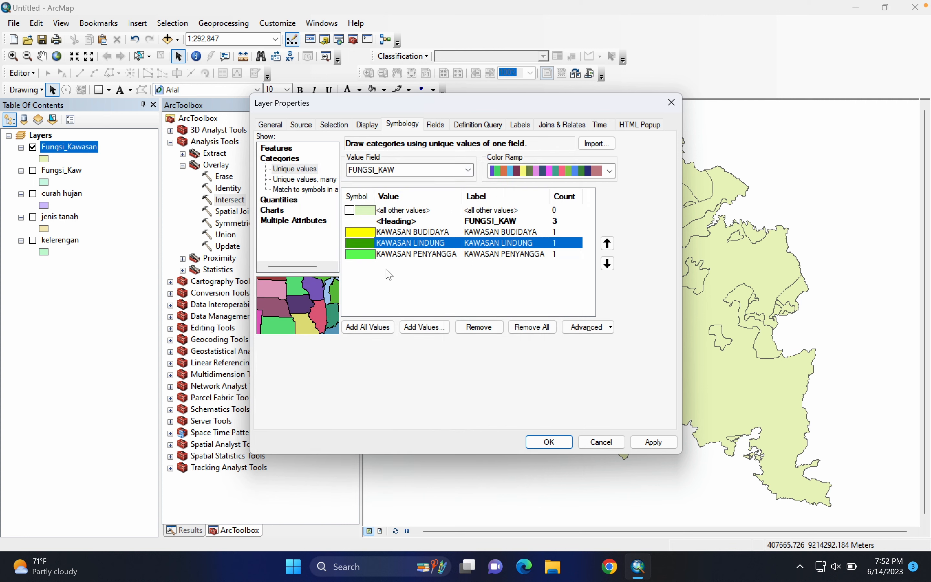
# - Set the KAWASAN PENYANGGA category's fill color to light orange and apply the symbology to the Fungsi_Kawasan layer
pyautogui.doubleClick(356, 255)
pyautogui.click(551, 274)
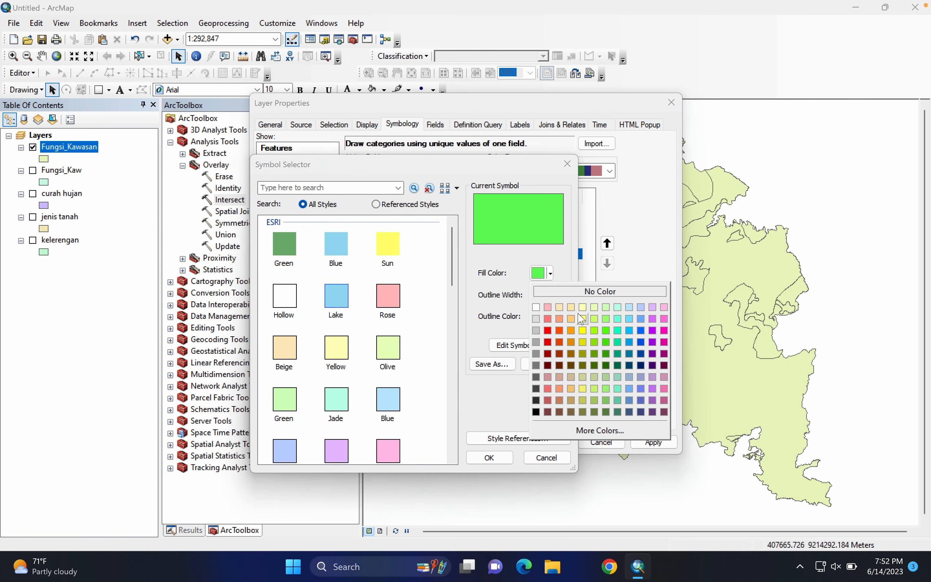
pyautogui.click(577, 319)
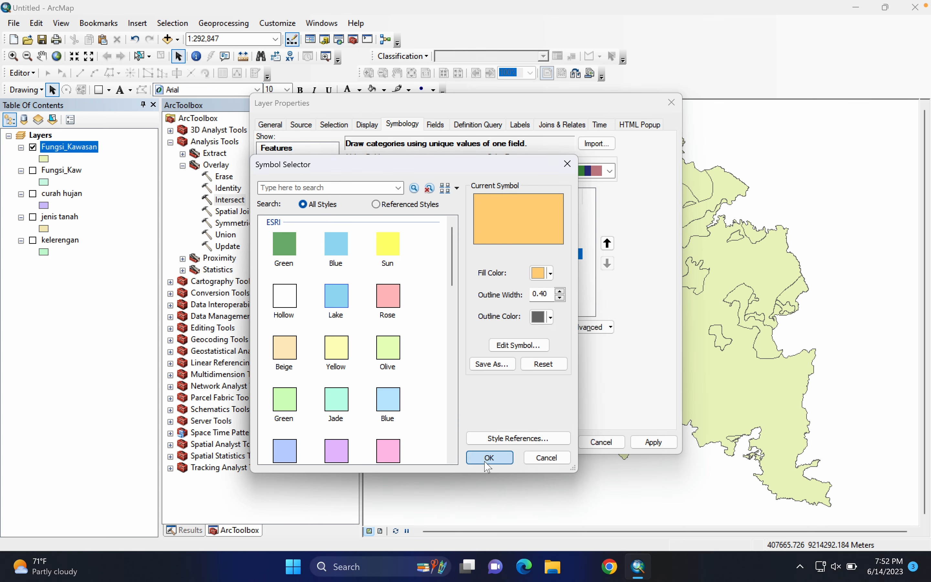
pyautogui.click(500, 459)
pyautogui.click(550, 442)
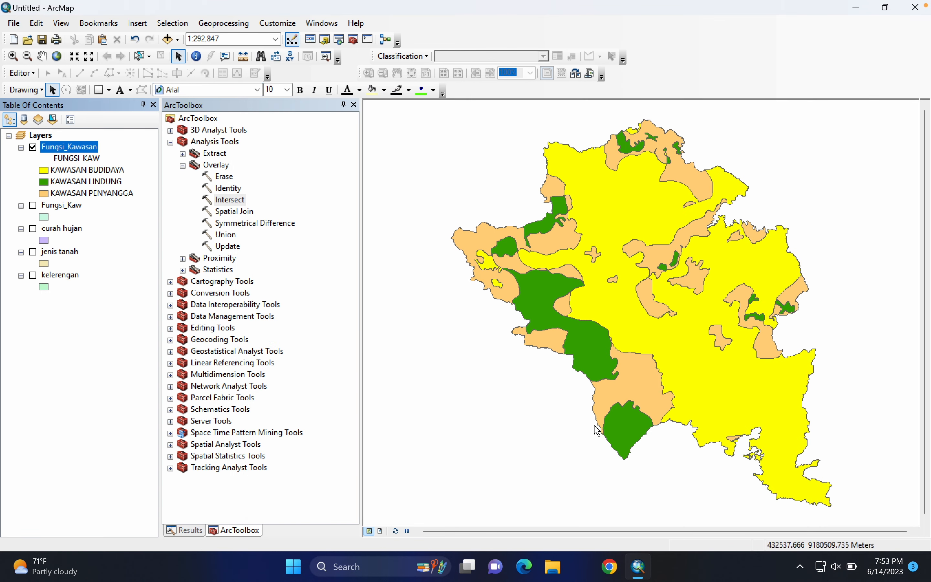